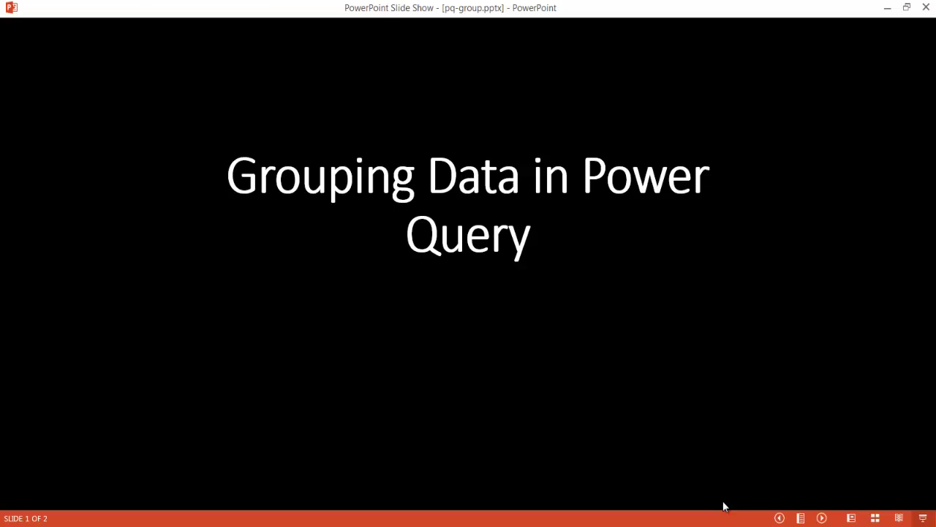
pyautogui.click(726, 422)
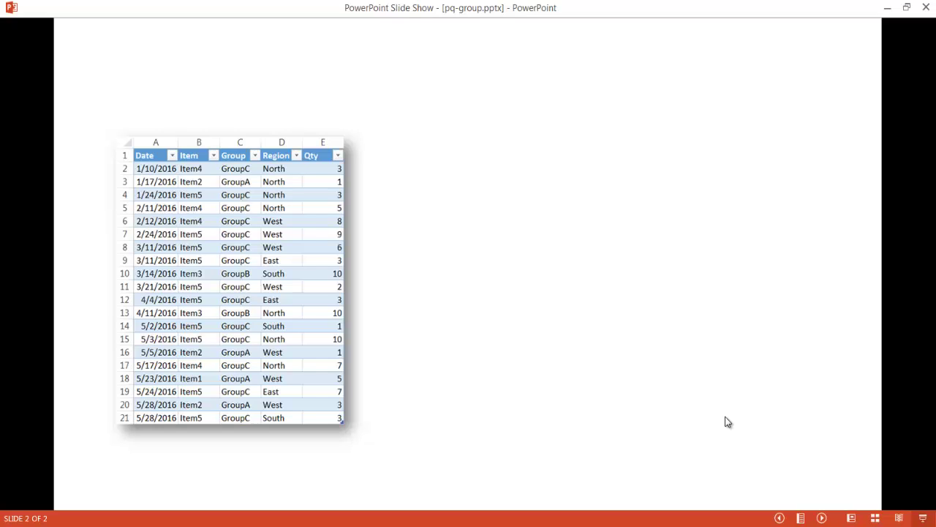
pyautogui.click(727, 422)
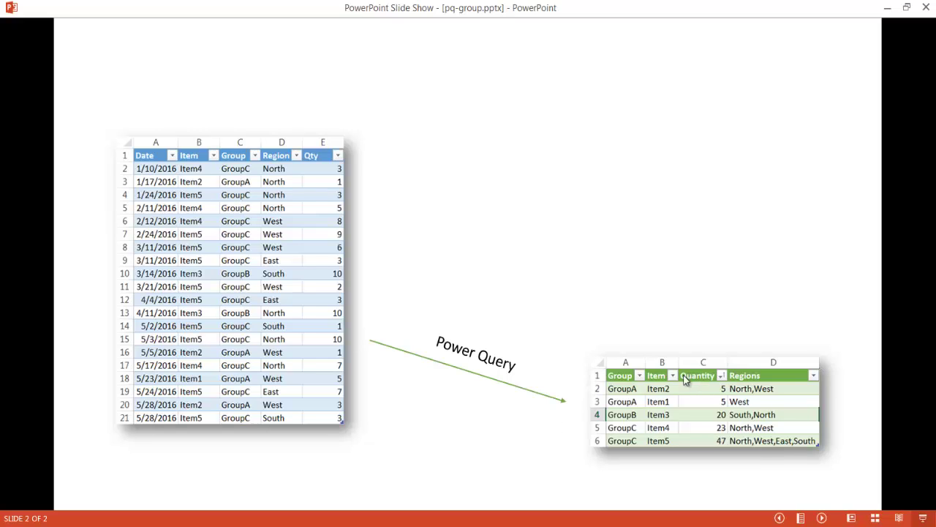
pyautogui.click(592, 388)
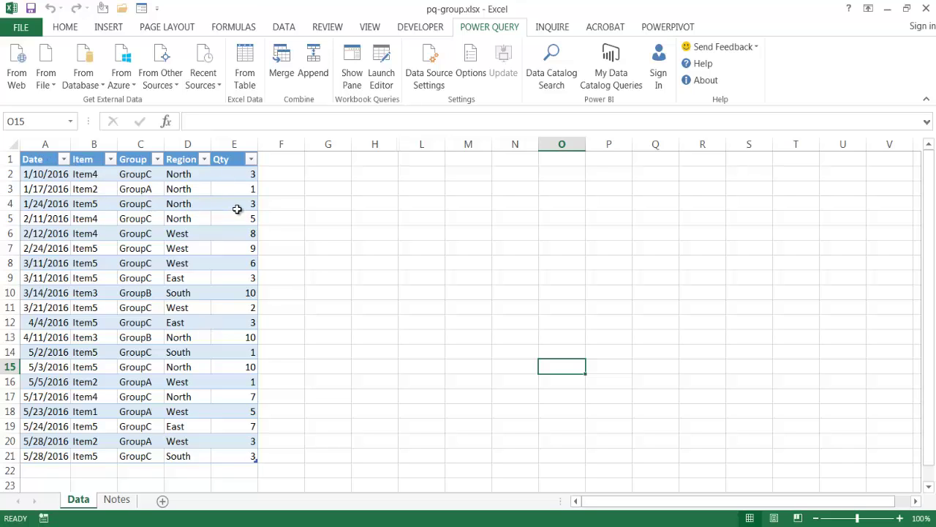
# - Load the table on the Data sheet into the Power Query editor
pyautogui.click(156, 218)
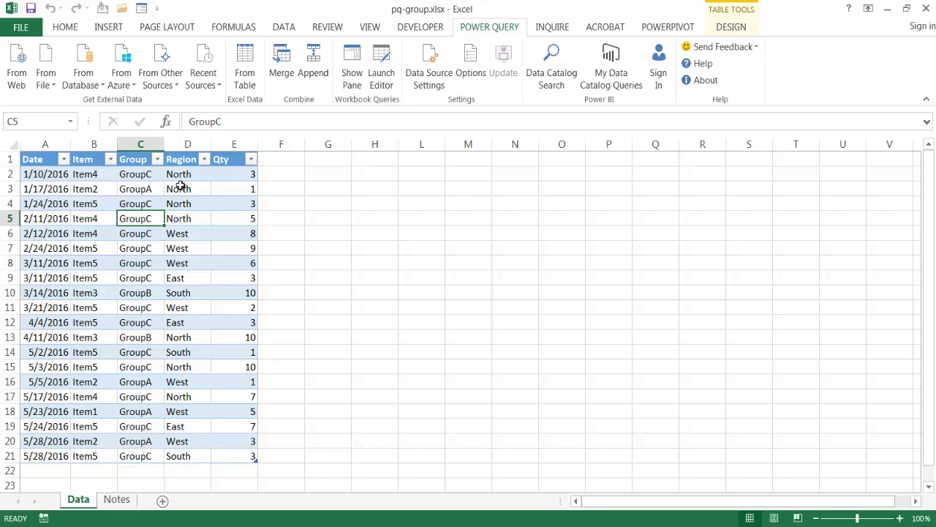
pyautogui.click(249, 58)
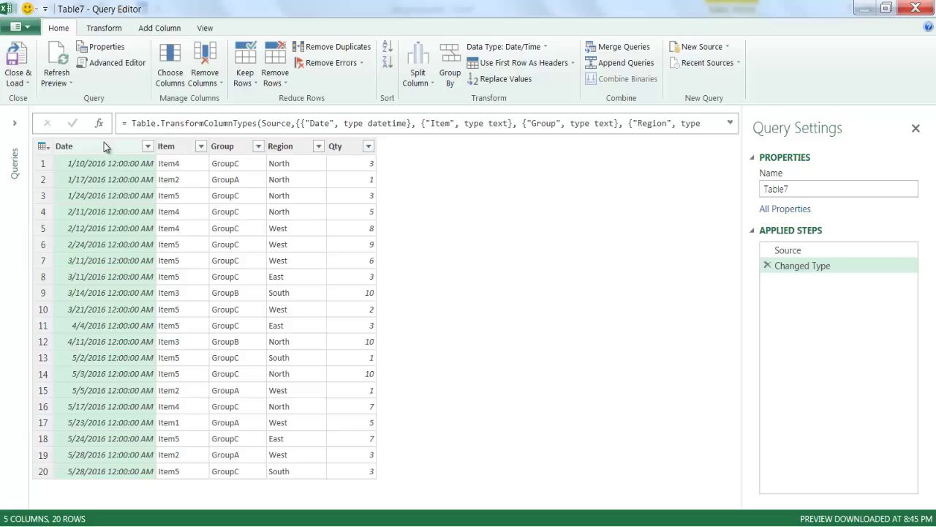
# - Inspect the Date, Item, Group, Region and Qty columns in turn, checking each one's data type
pyautogui.click(168, 149)
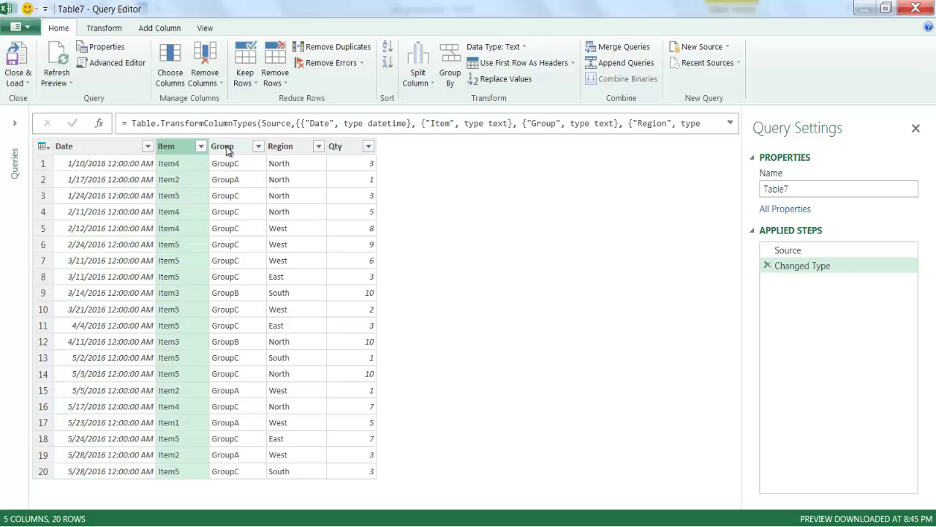
pyautogui.click(226, 150)
pyautogui.click(288, 150)
pyautogui.click(345, 150)
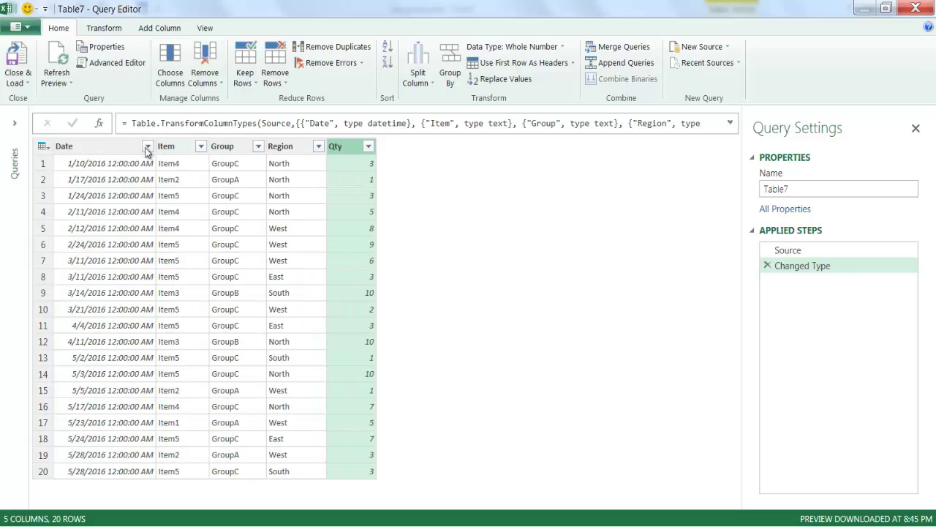
pyautogui.click(121, 150)
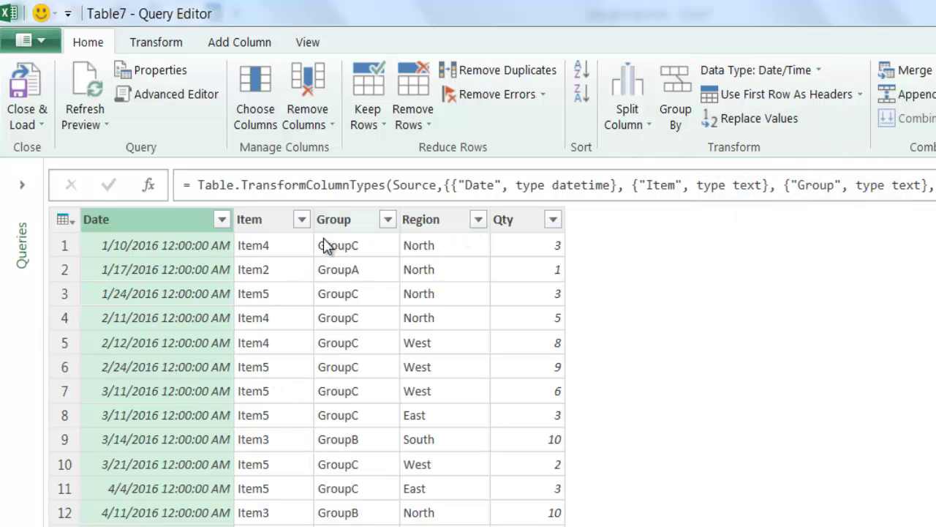
pyautogui.click(267, 221)
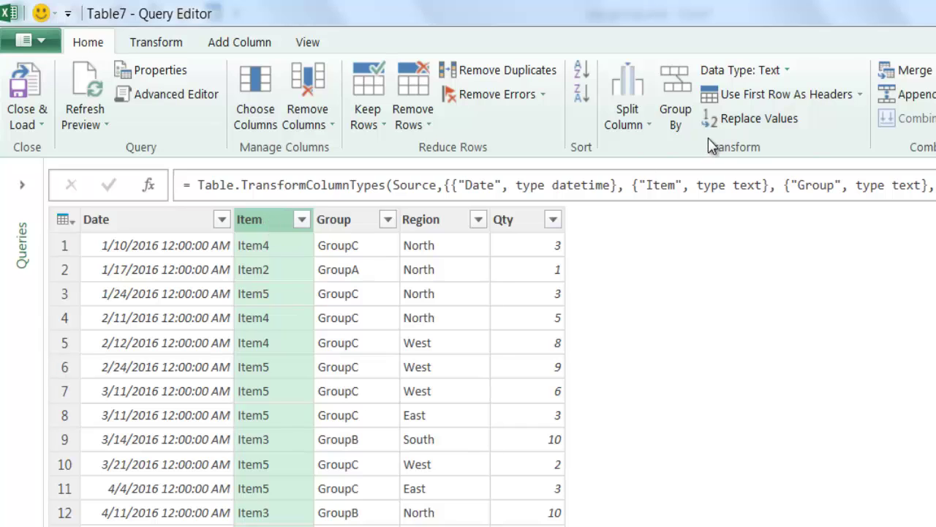
pyautogui.click(348, 219)
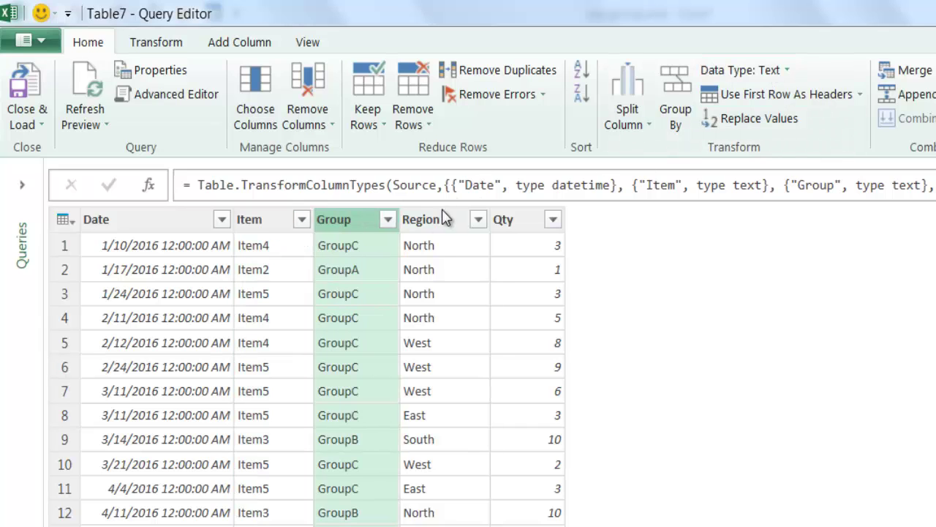
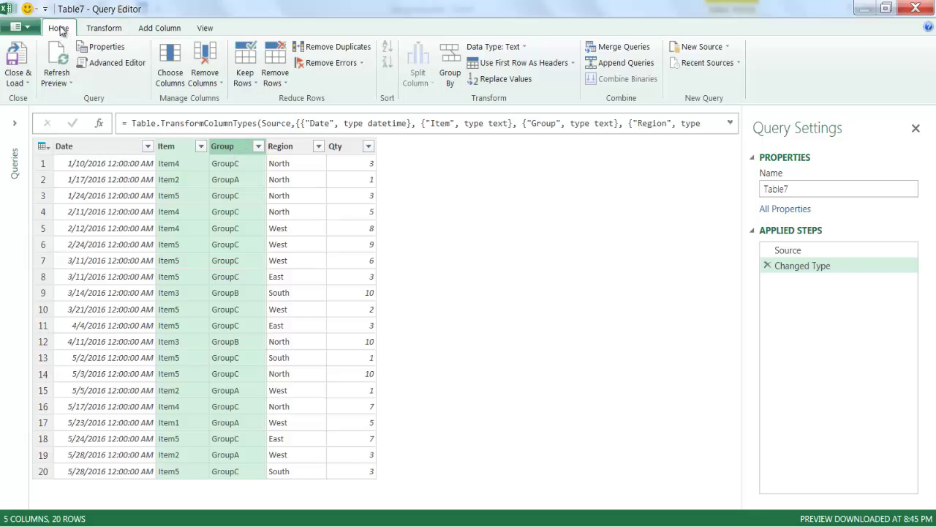
pyautogui.click(452, 71)
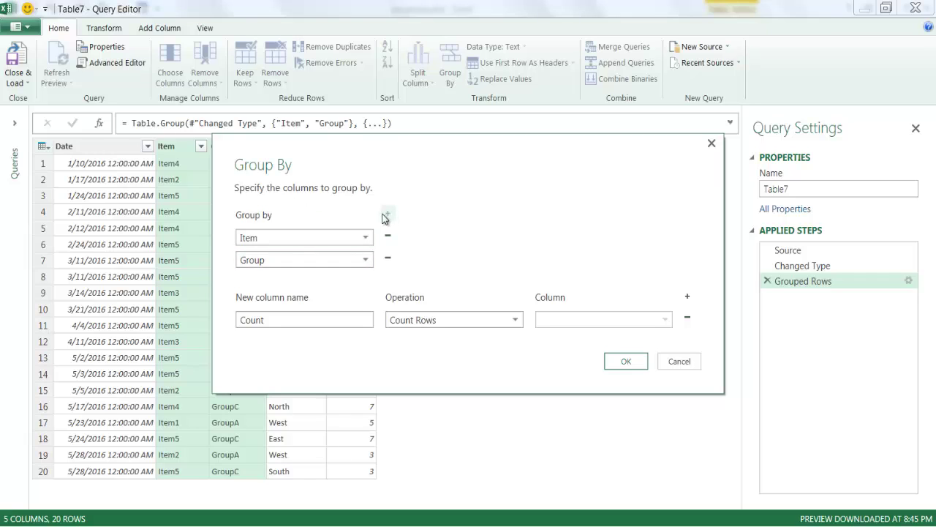
pyautogui.click(681, 361)
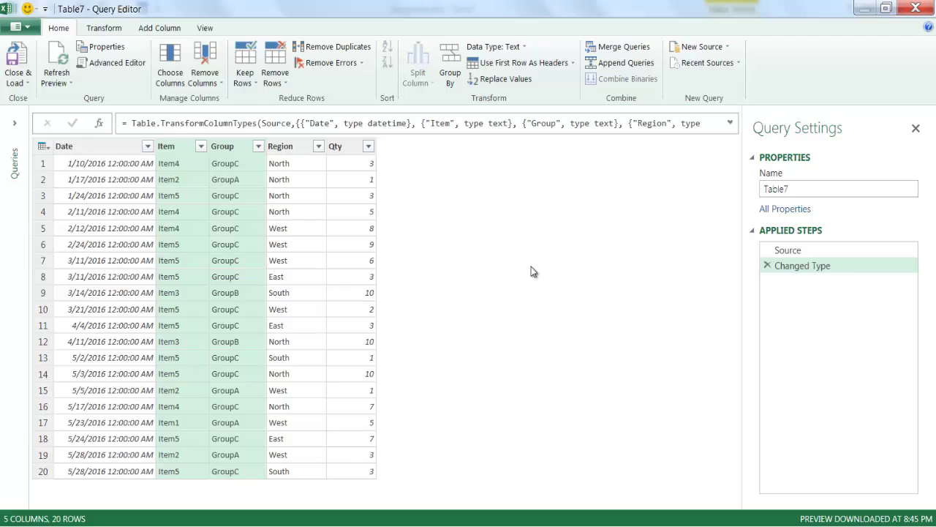
# - Start a Group By on the Item column and add Group as the second grouping column
pyautogui.click(137, 146)
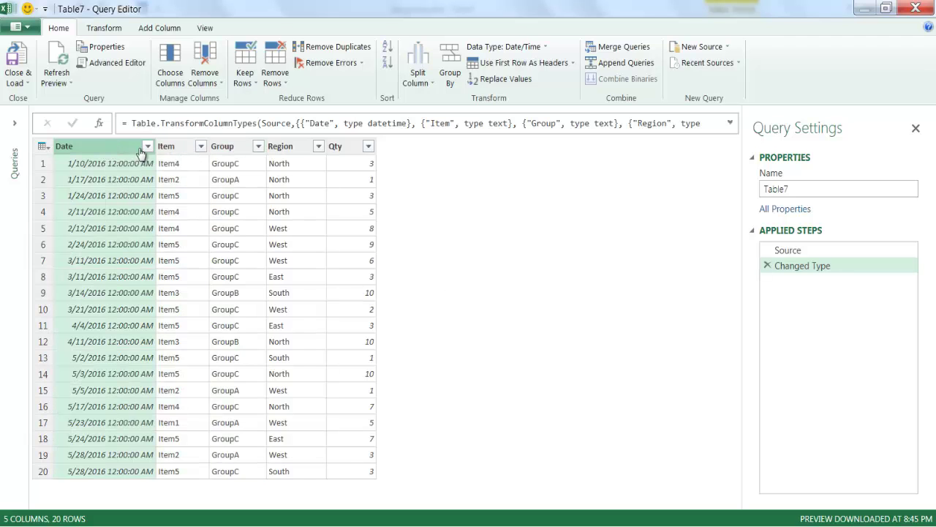
pyautogui.click(181, 149)
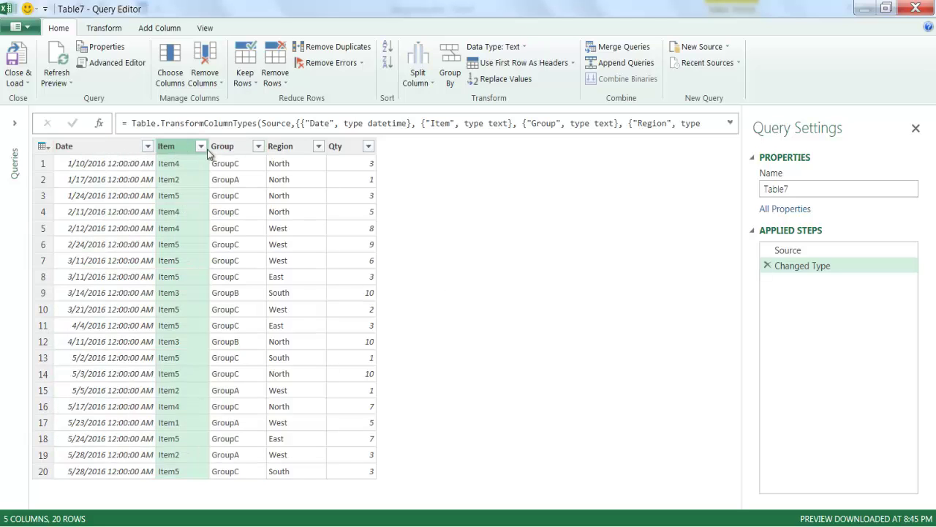
pyautogui.click(450, 73)
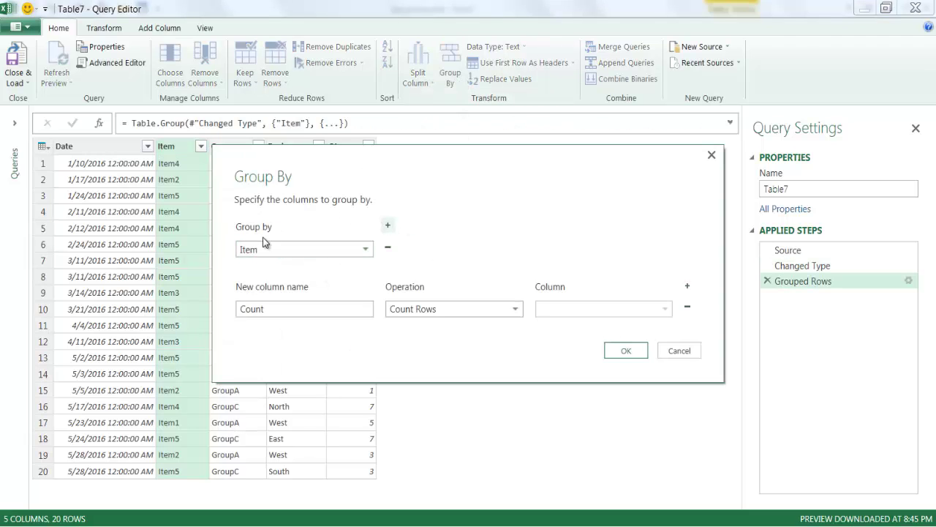
pyautogui.click(388, 226)
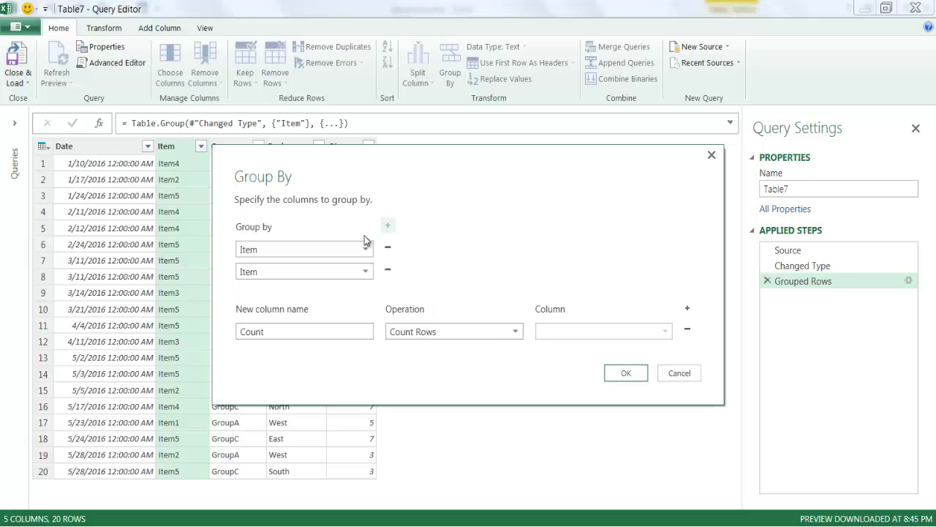
pyautogui.click(366, 272)
pyautogui.click(267, 320)
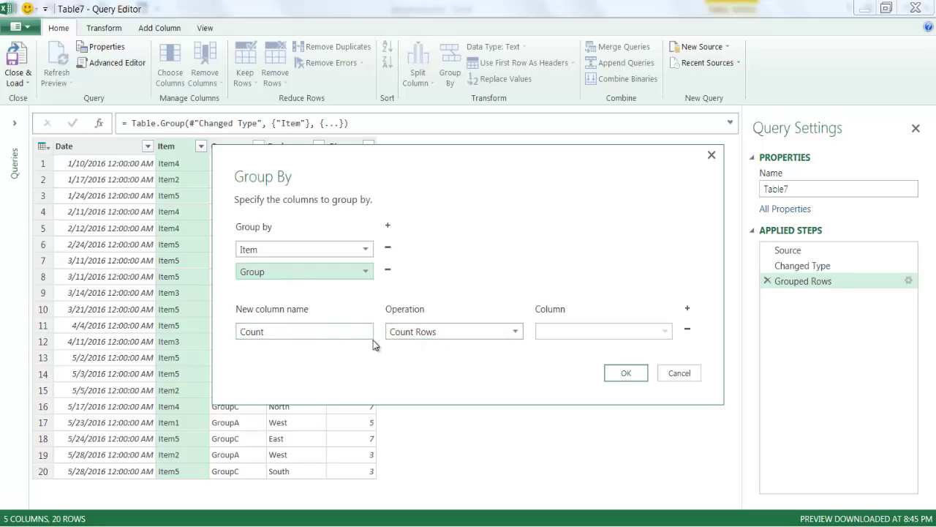
# - Define the aggregation as a Sum of Qty in a new column named Qty, and load the grouped result to a worksheet
pyautogui.doubleClick(320, 330)
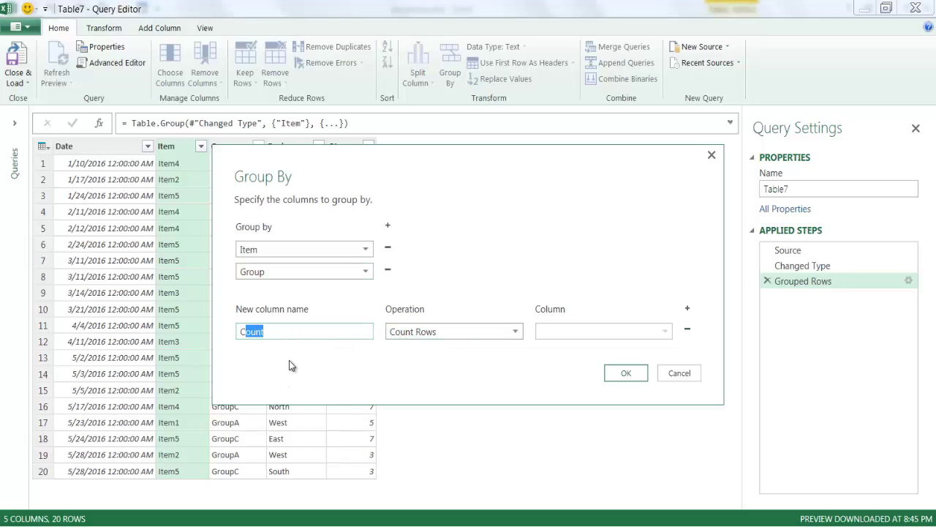
pyautogui.moveTo(290, 341); pyautogui.dragTo(205, 327)
pyautogui.write('Qty')
pyautogui.click(444, 331)
pyautogui.click(431, 348)
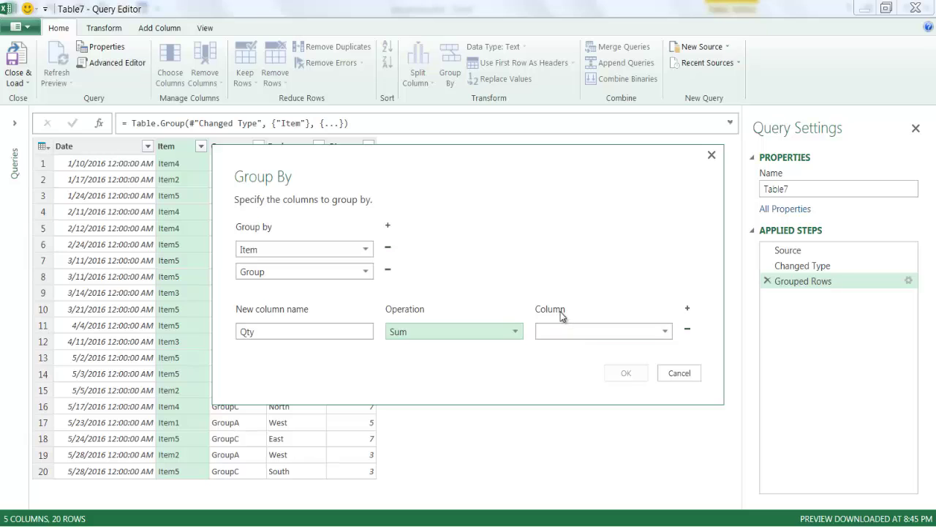
pyautogui.click(664, 330)
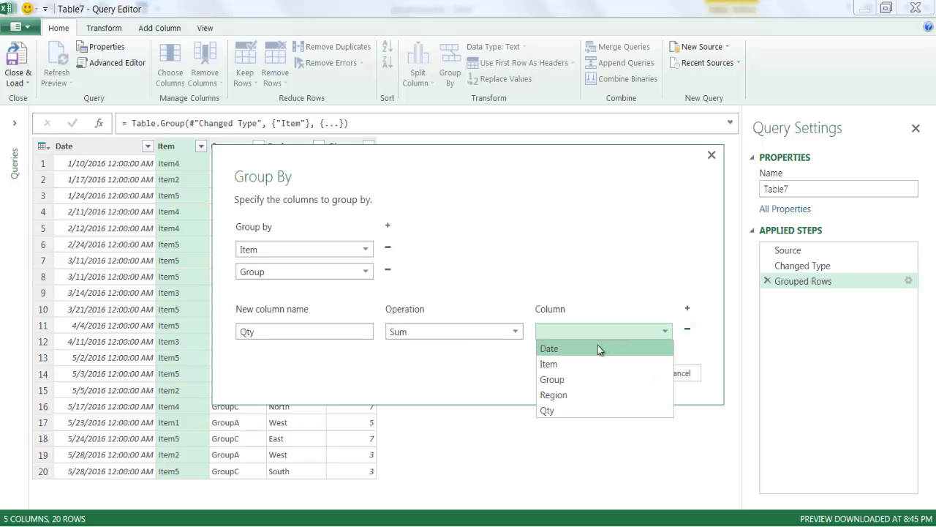
pyautogui.click(567, 409)
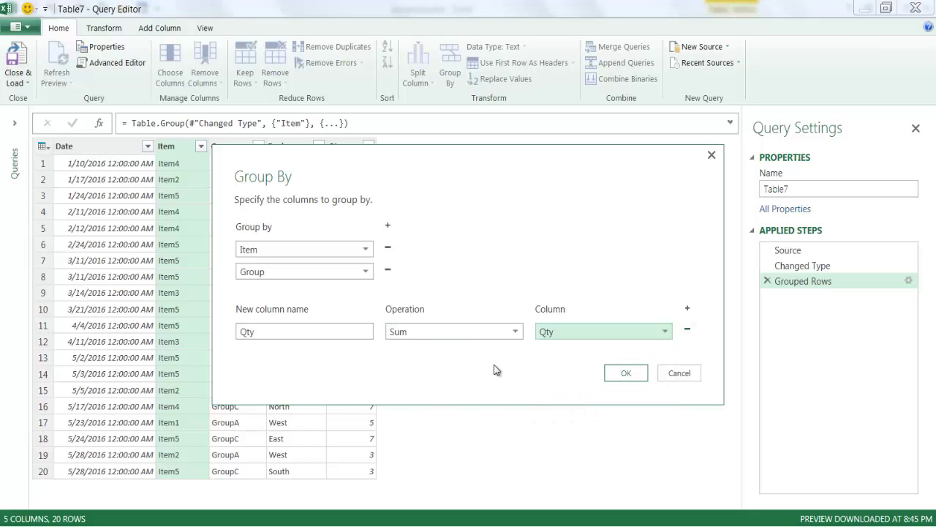
pyautogui.click(615, 375)
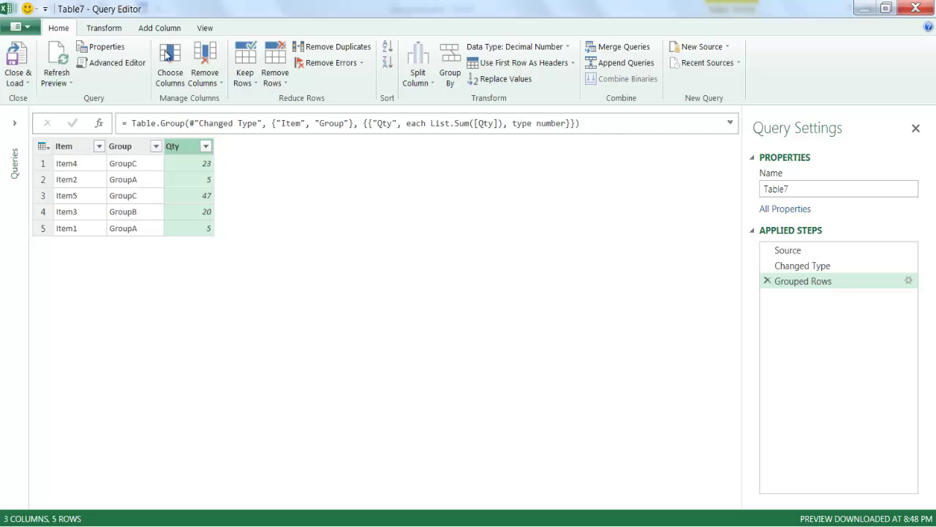
pyautogui.click(19, 76)
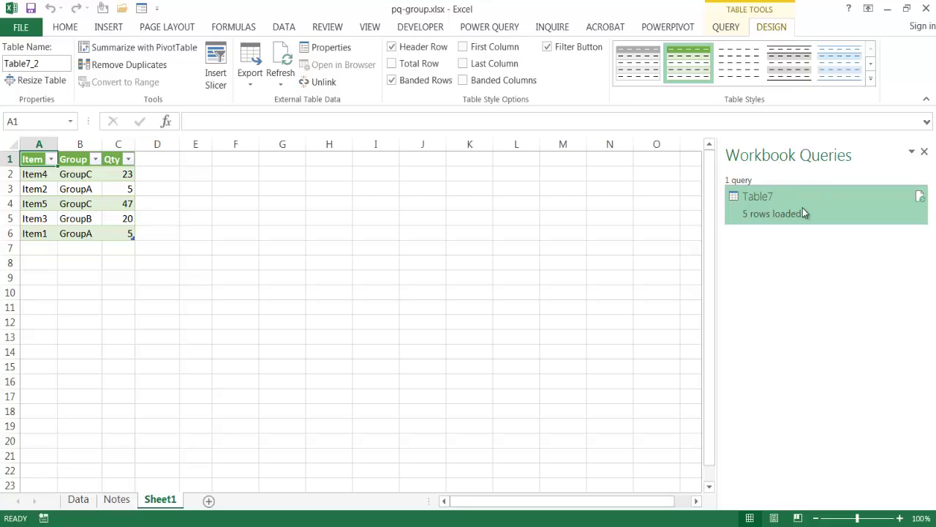
# - Edit the Table7 query to move the Group column before Item, and load the change back to the worksheet
pyautogui.moveTo(826, 207)
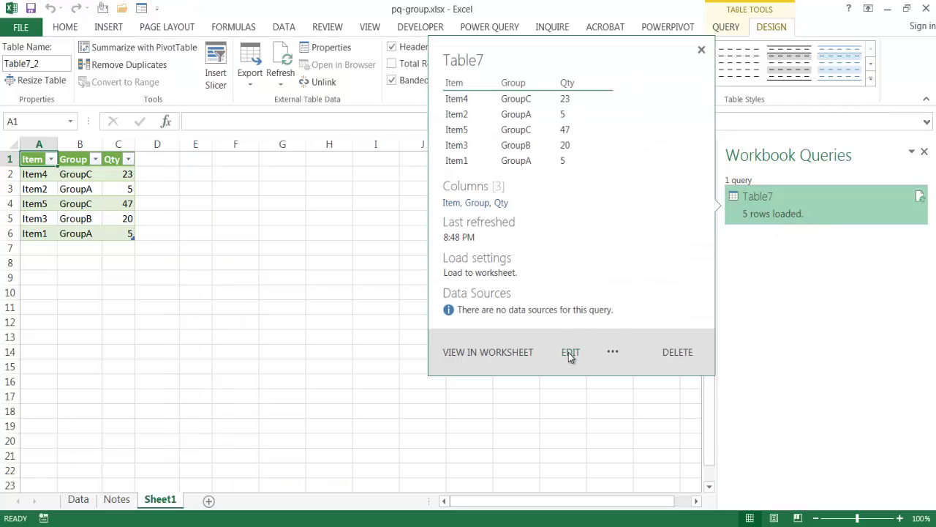
pyautogui.rightClick(819, 200)
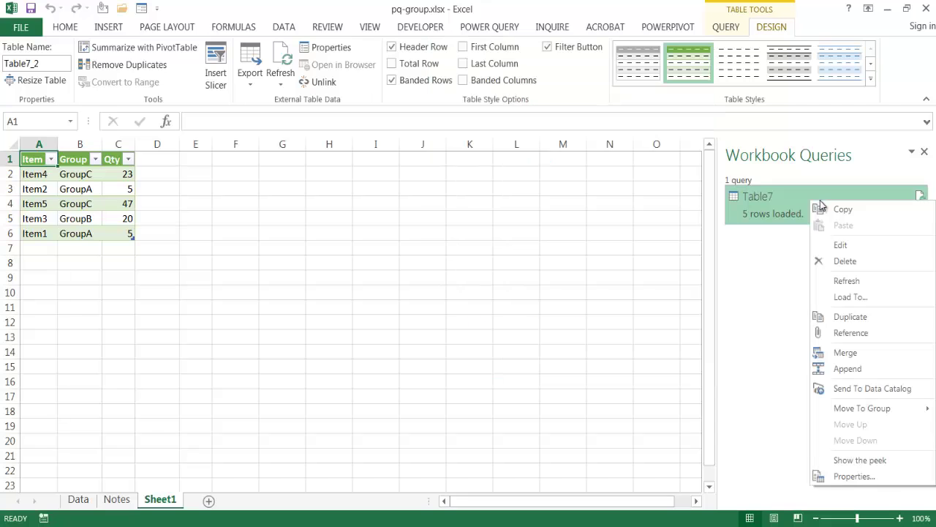
pyautogui.click(841, 245)
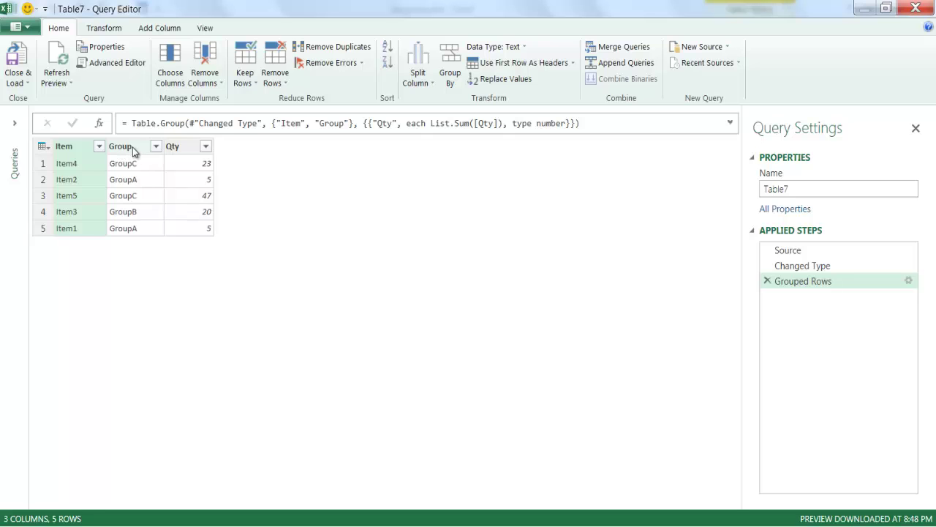
pyautogui.moveTo(133, 151); pyautogui.dragTo(62, 151)
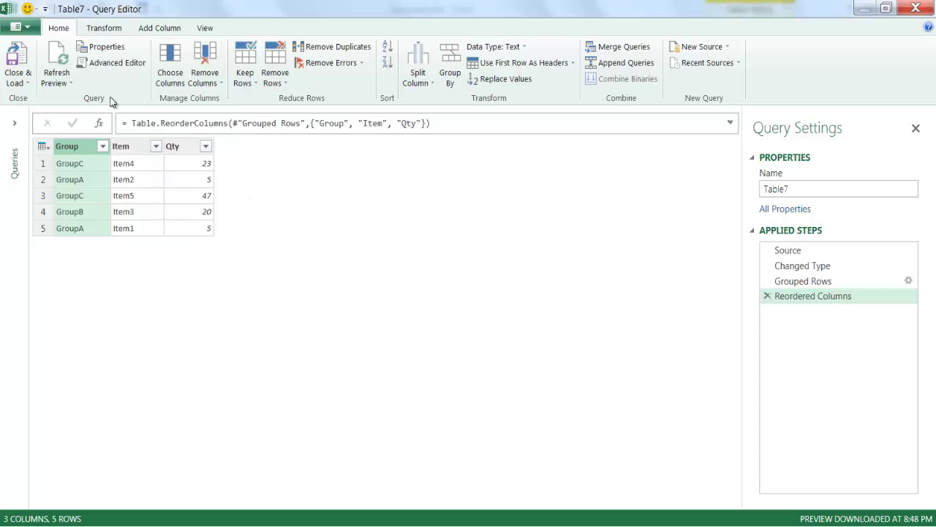
pyautogui.click(14, 53)
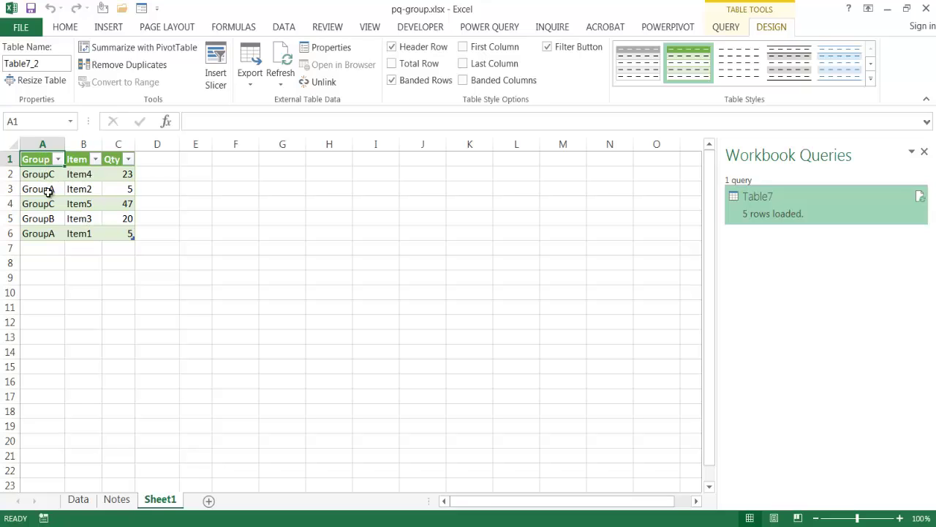
# - Create a PivotTable from Table7 on the existing Data worksheet at cell L3
pyautogui.click(78, 499)
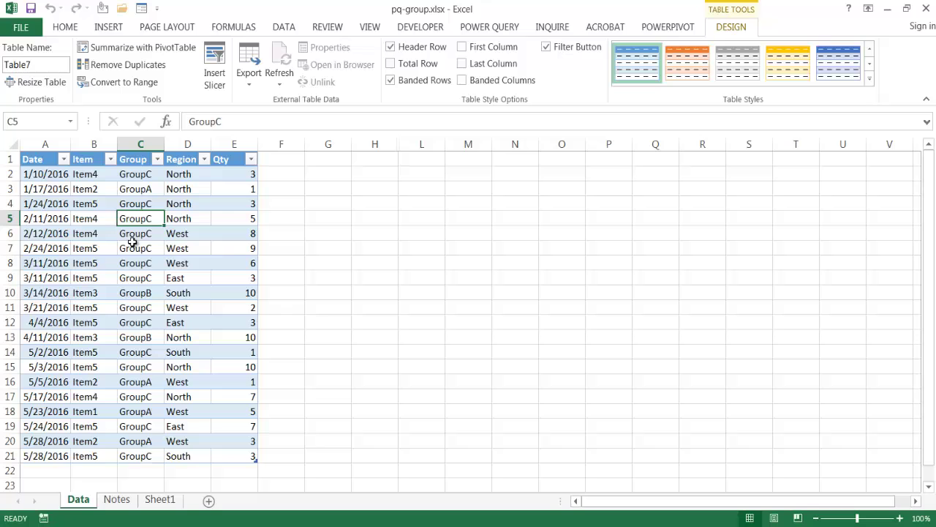
pyautogui.click(111, 27)
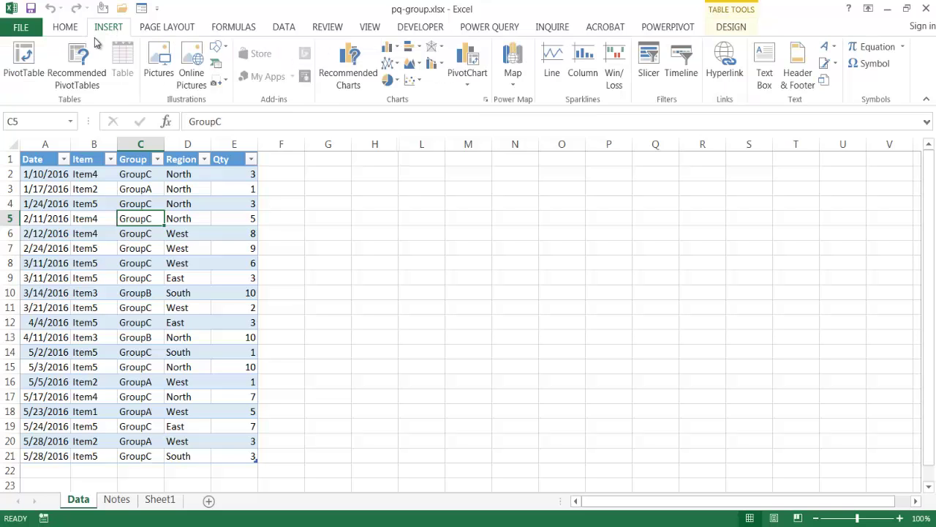
pyautogui.click(22, 62)
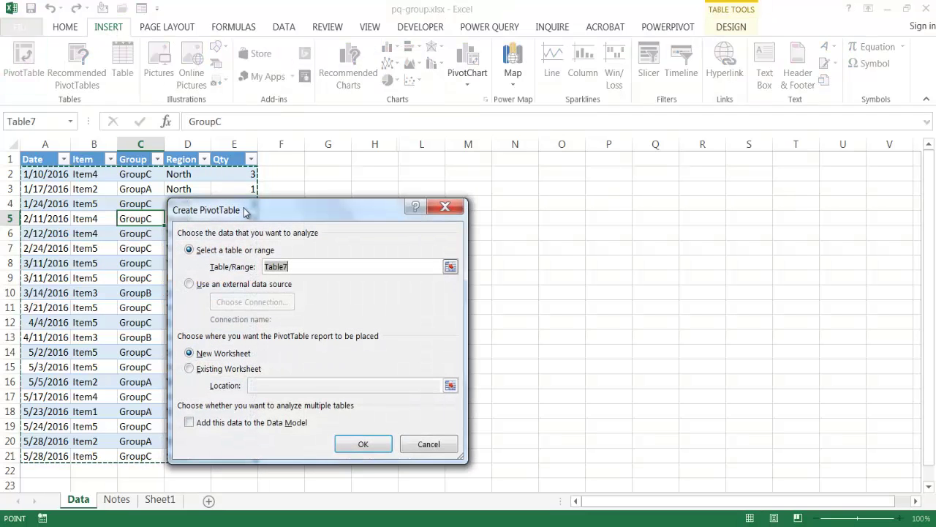
pyautogui.moveTo(245, 212); pyautogui.dragTo(263, 194)
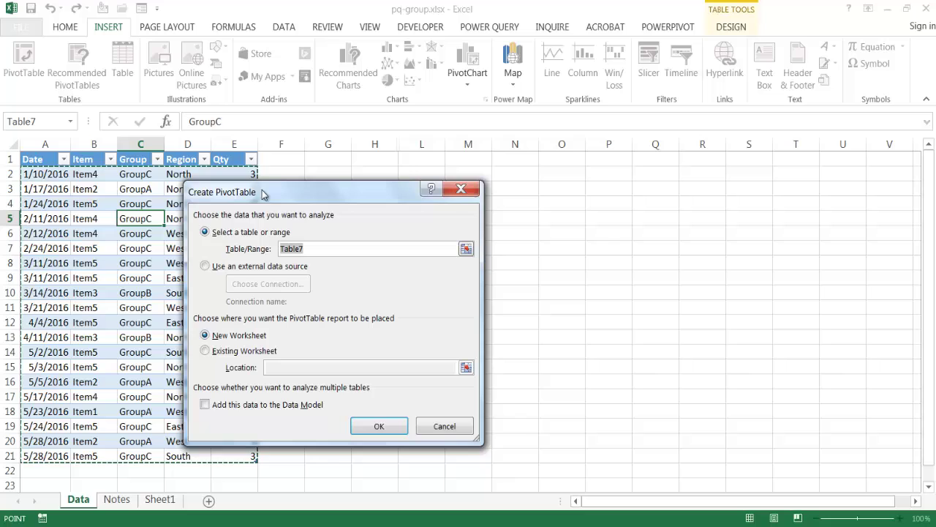
pyautogui.click(205, 352)
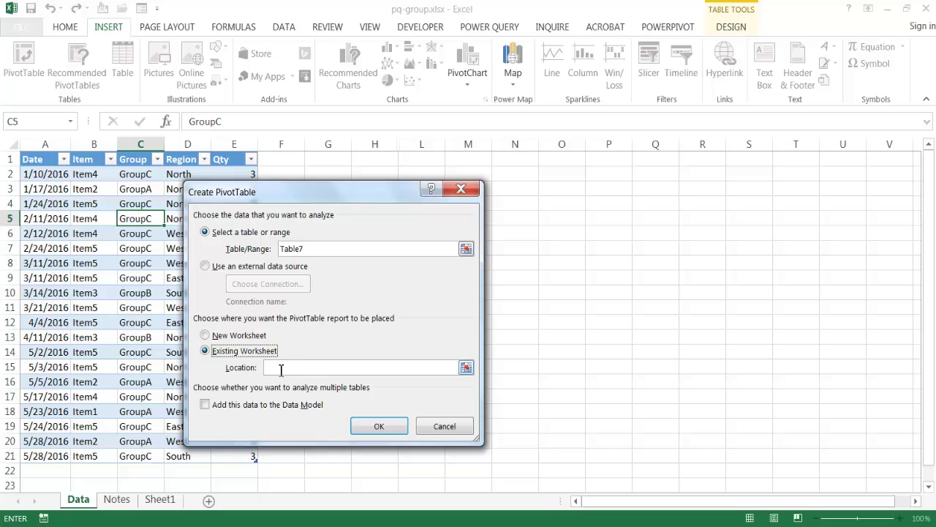
pyautogui.moveTo(393, 193); pyautogui.dragTo(373, 212)
pyautogui.click(421, 188)
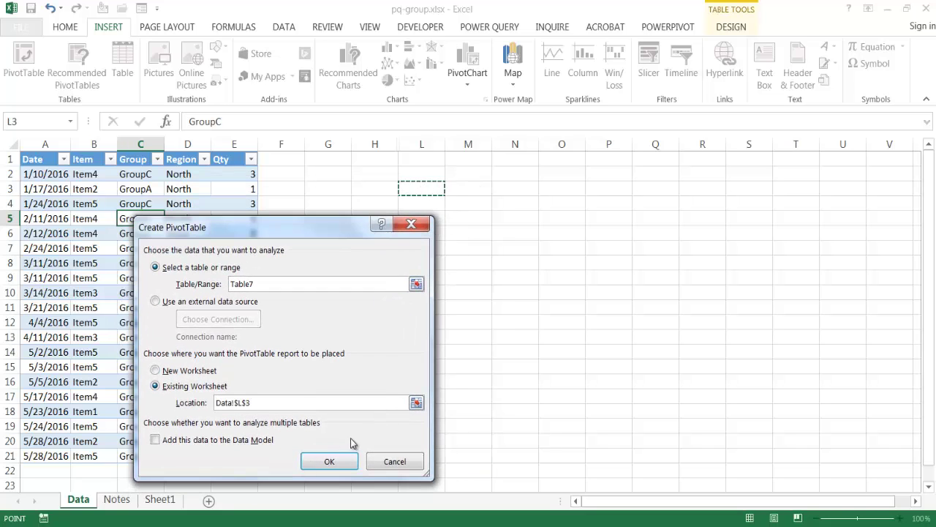
pyautogui.click(329, 460)
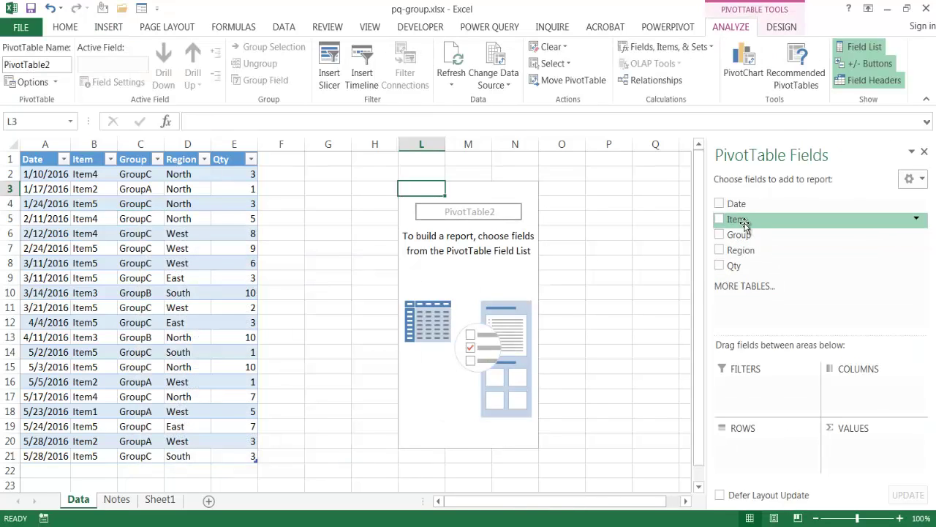
# - Place Group and then Item as the PivotTable's row fields, and Qty as a summed value
pyautogui.moveTo(739, 235); pyautogui.dragTo(750, 454)
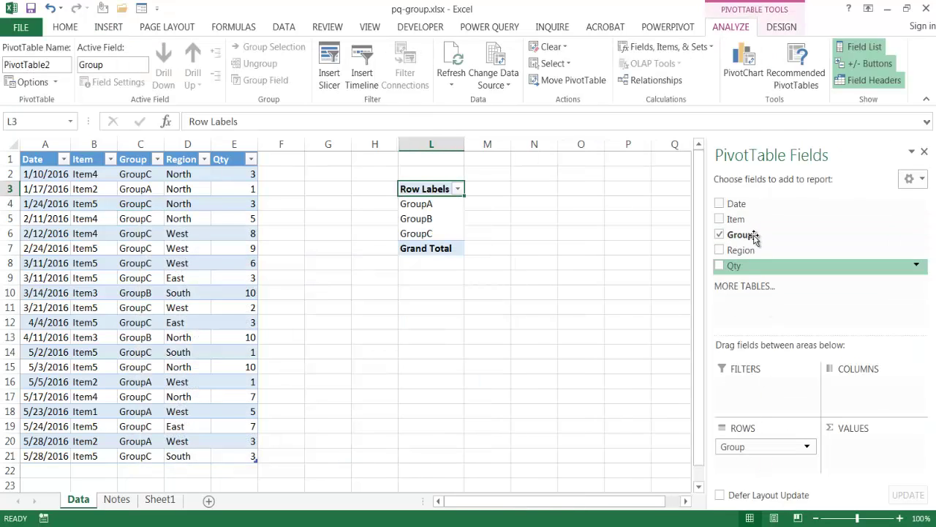
pyautogui.moveTo(736, 219); pyautogui.dragTo(767, 478)
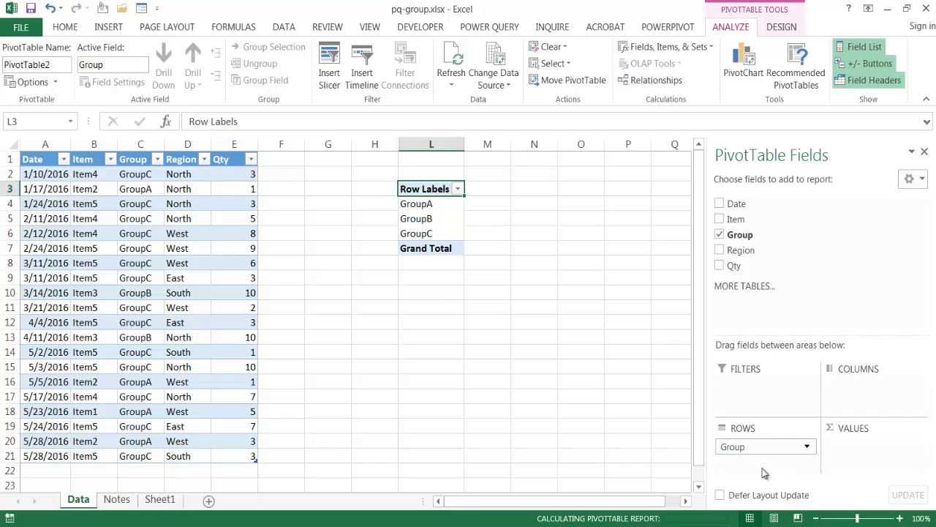
pyautogui.moveTo(740, 266); pyautogui.dragTo(875, 448)
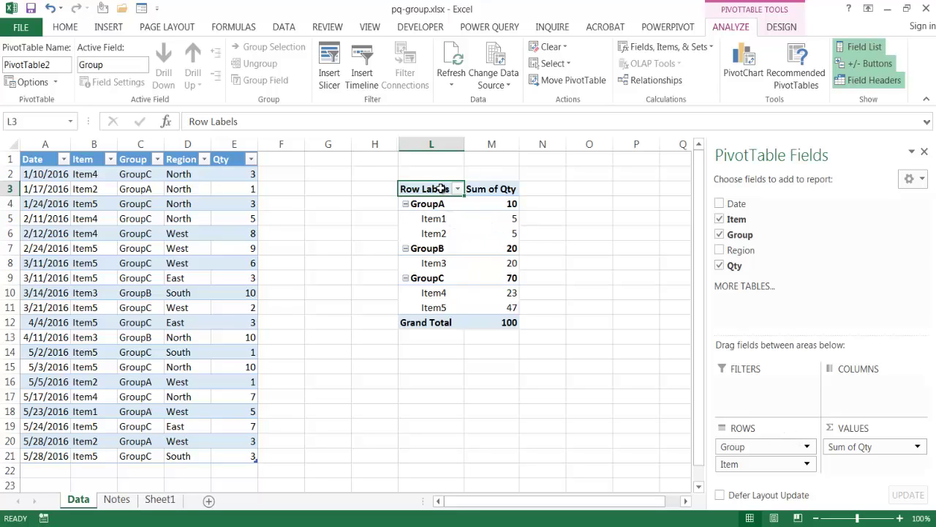
# - Change the PivotTable's report layout to Tabular Form
pyautogui.click(782, 27)
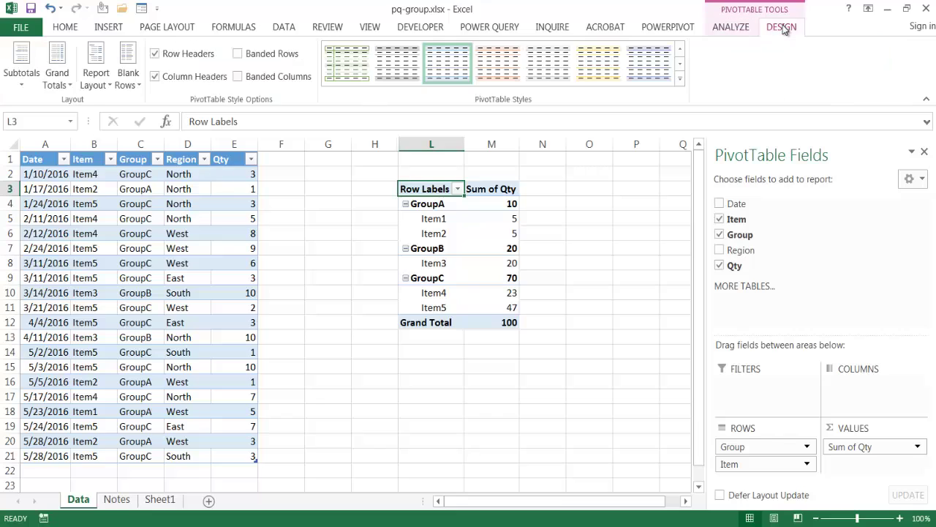
pyautogui.click(103, 85)
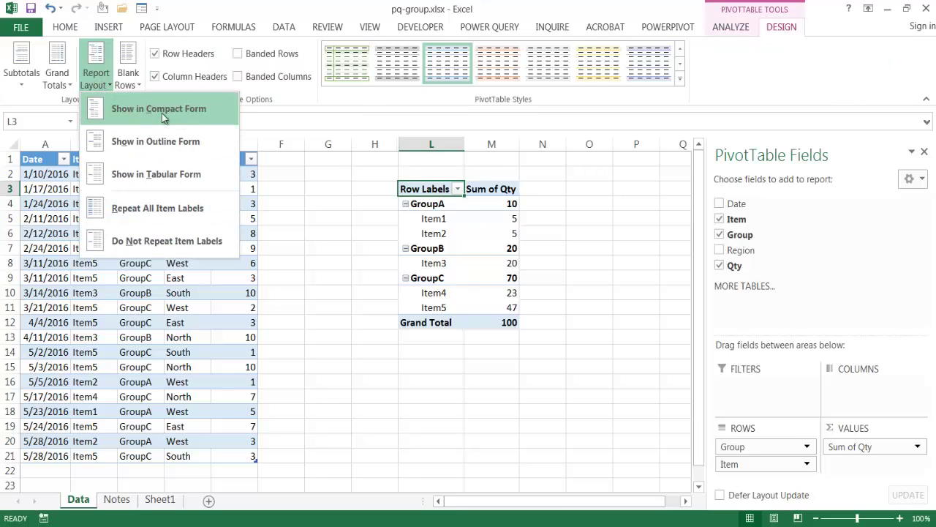
pyautogui.click(186, 179)
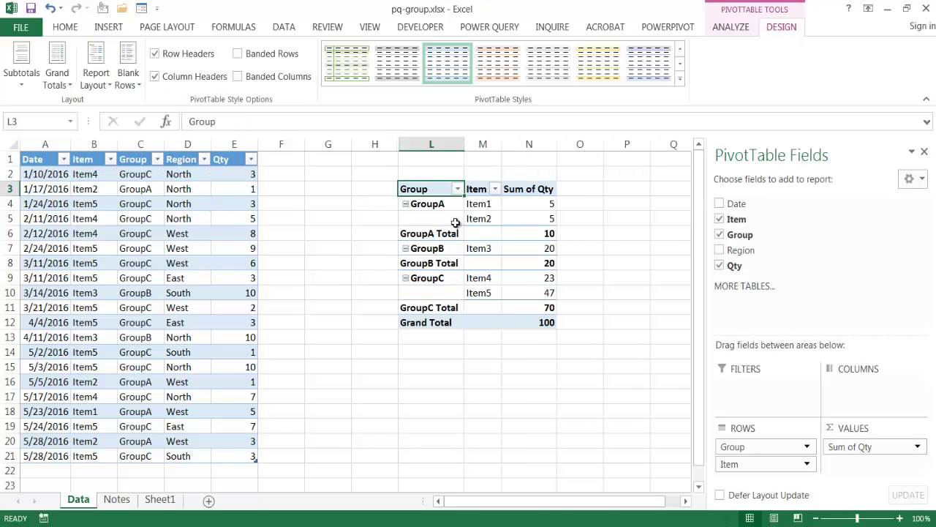
# - Turn off the PivotTable's grand totals for rows and columns, and hide its subtotals
pyautogui.click(168, 500)
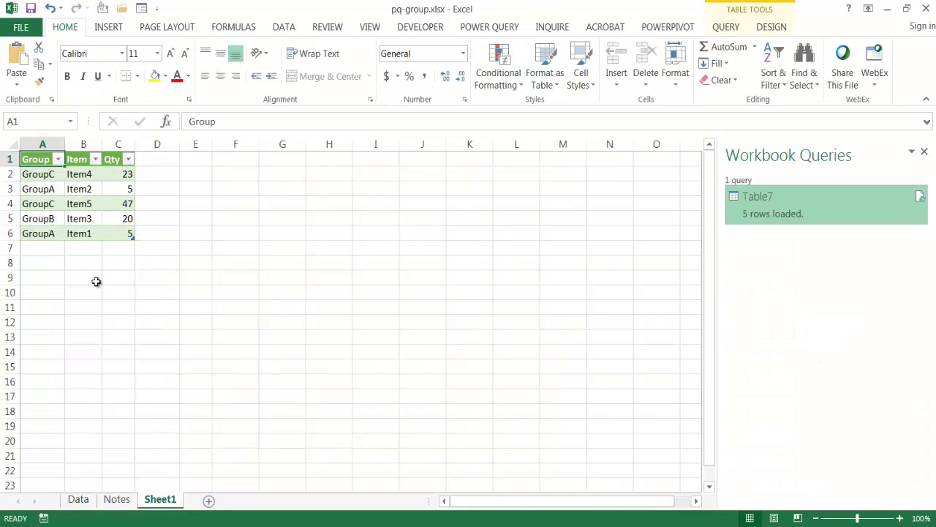
pyautogui.click(88, 503)
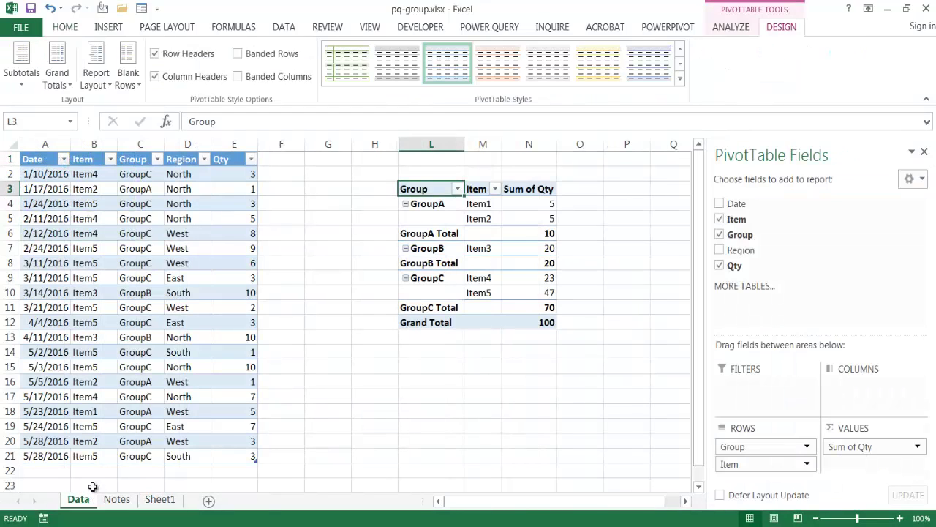
pyautogui.click(410, 233)
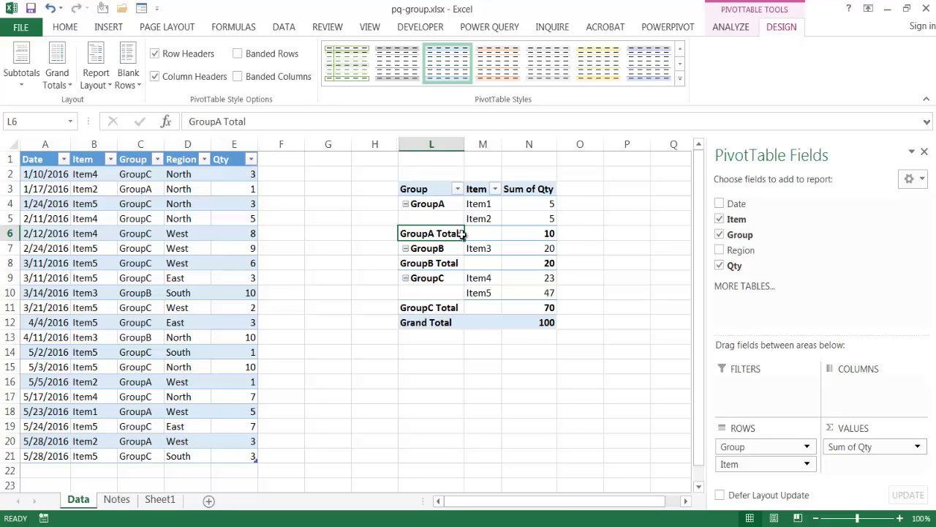
pyautogui.click(66, 82)
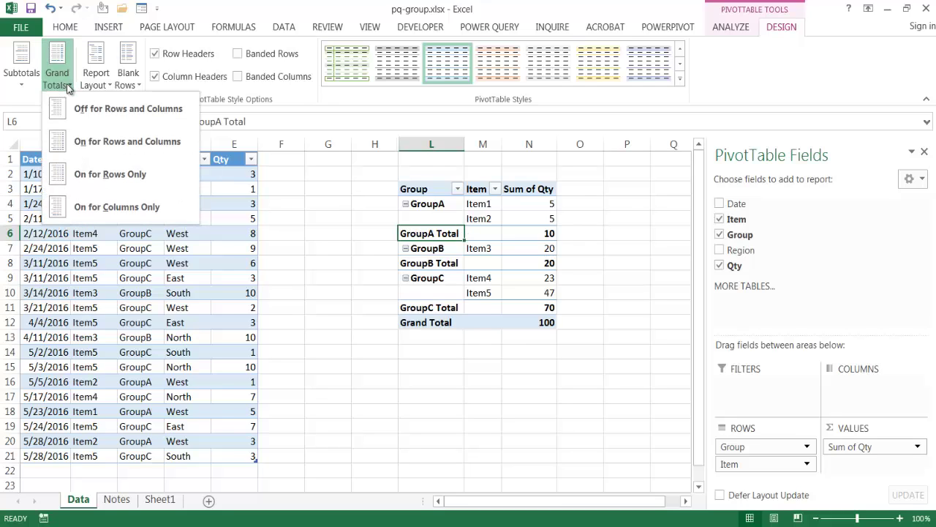
pyautogui.click(96, 111)
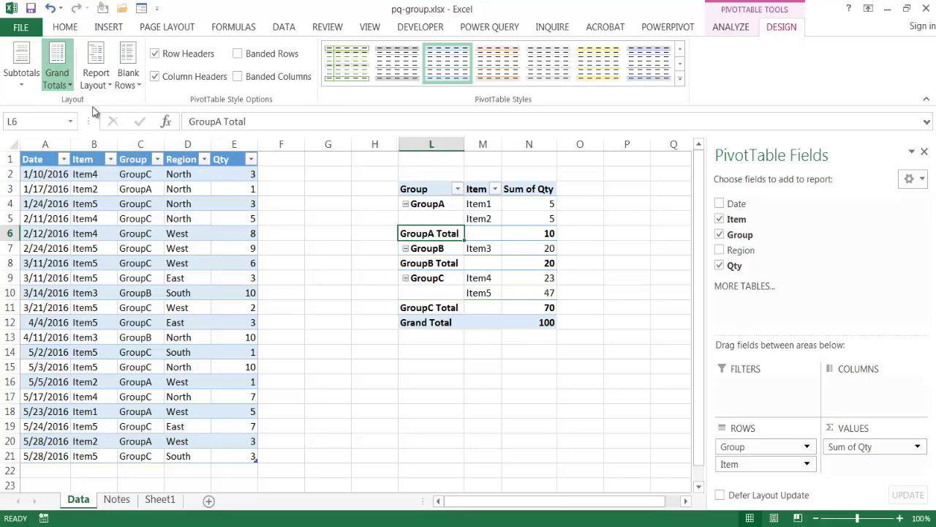
pyautogui.click(21, 77)
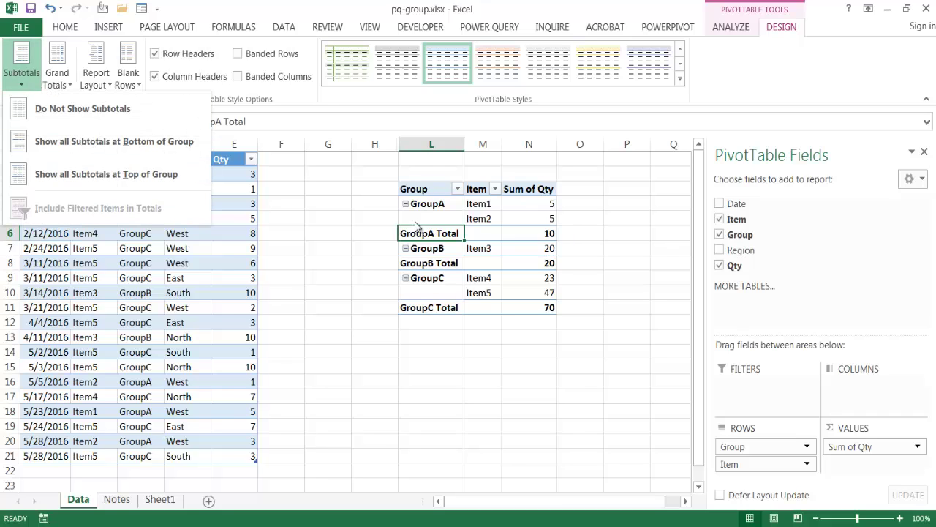
pyautogui.click(88, 109)
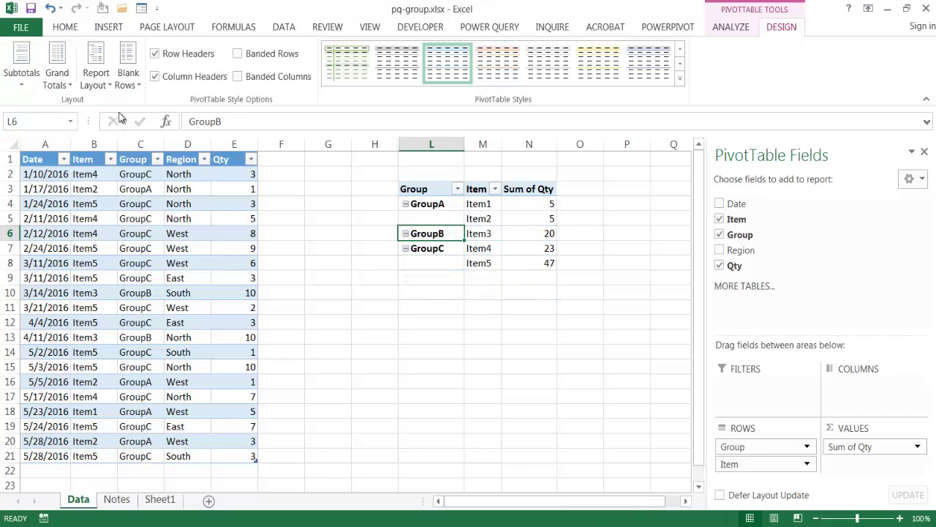
pyautogui.click(504, 321)
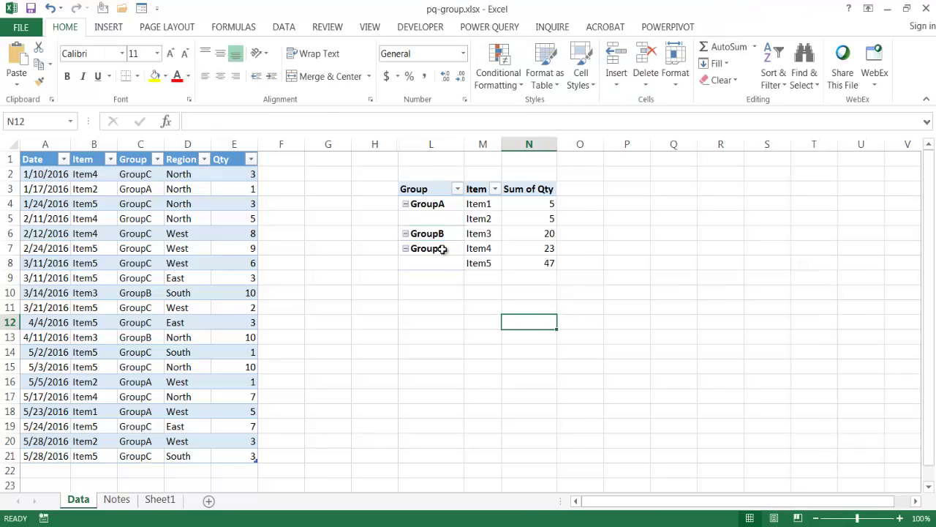
# - Set the PivotTable to repeat all item labels so each row shows its Group name
pyautogui.click(159, 498)
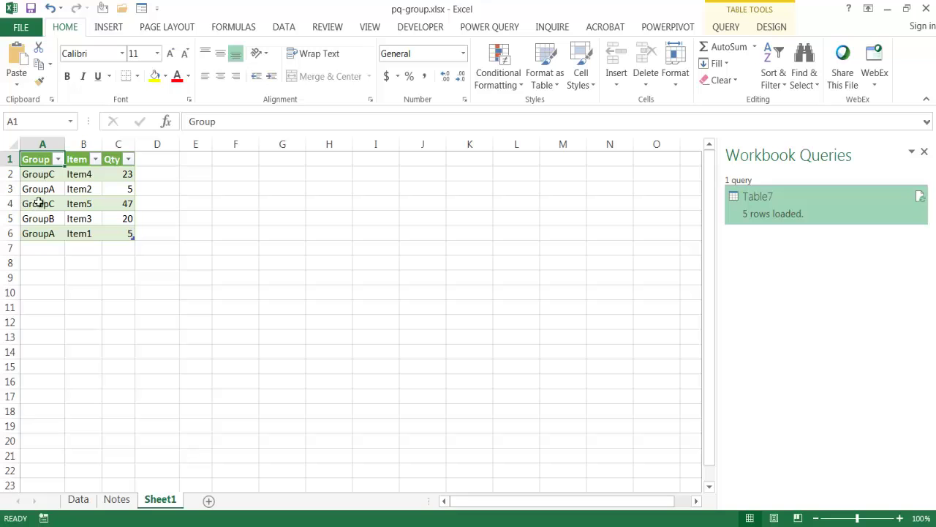
pyautogui.click(79, 499)
pyautogui.click(444, 217)
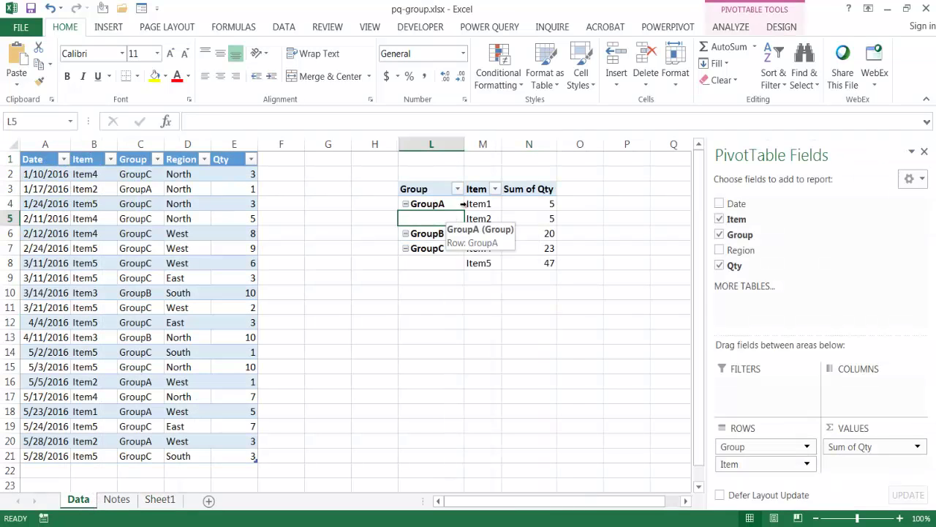
pyautogui.click(780, 27)
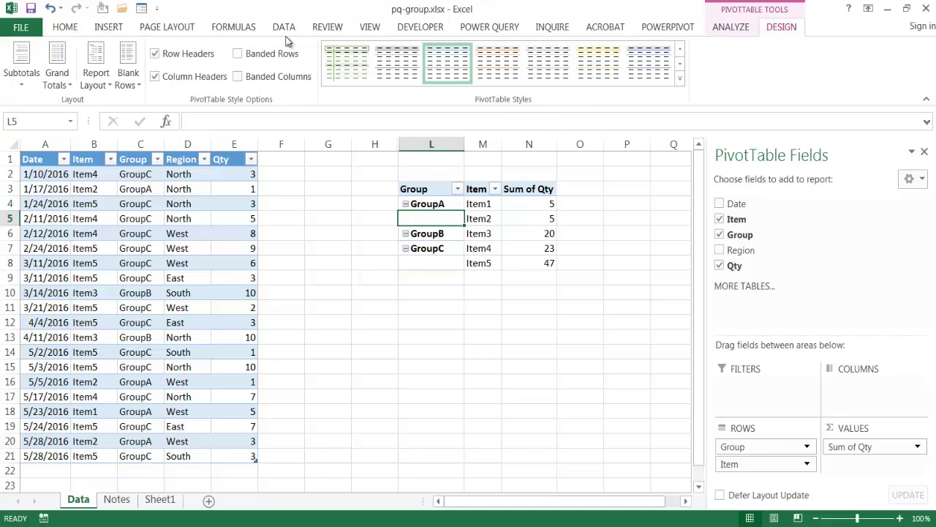
pyautogui.click(95, 79)
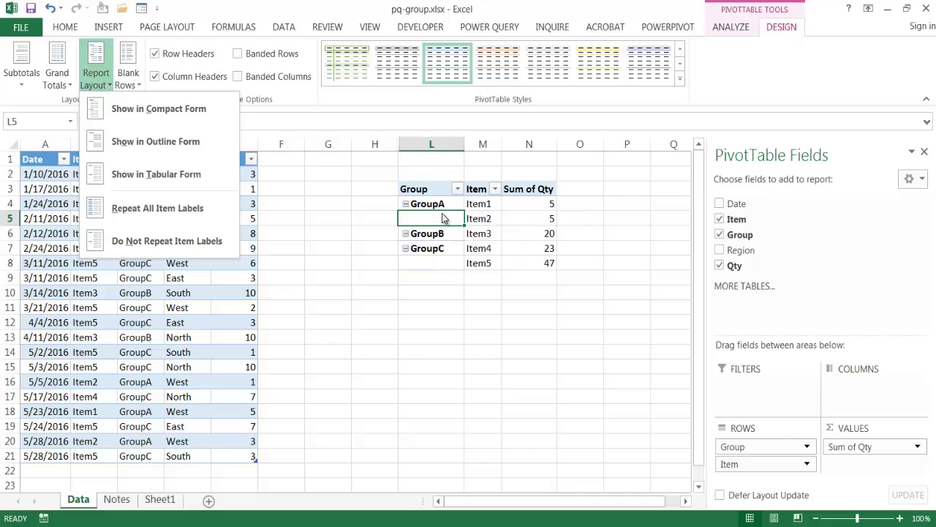
pyautogui.click(168, 208)
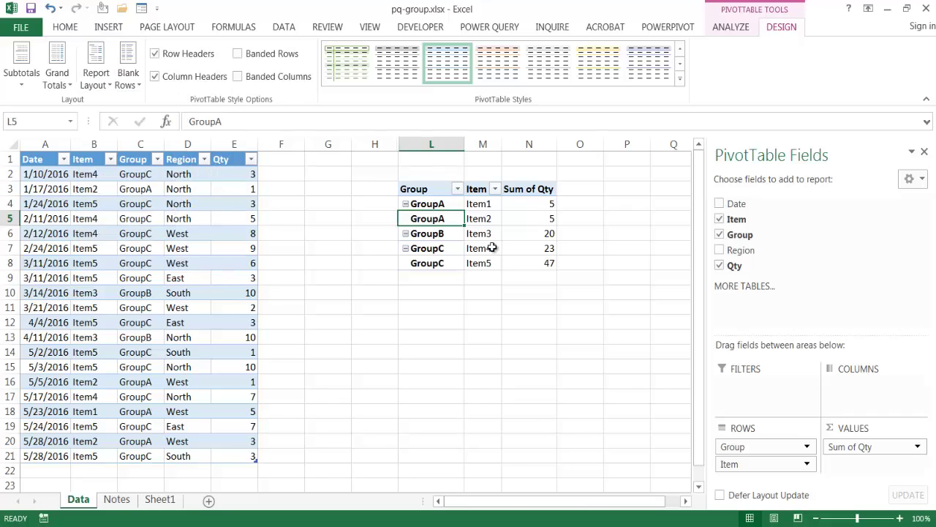
pyautogui.click(528, 274)
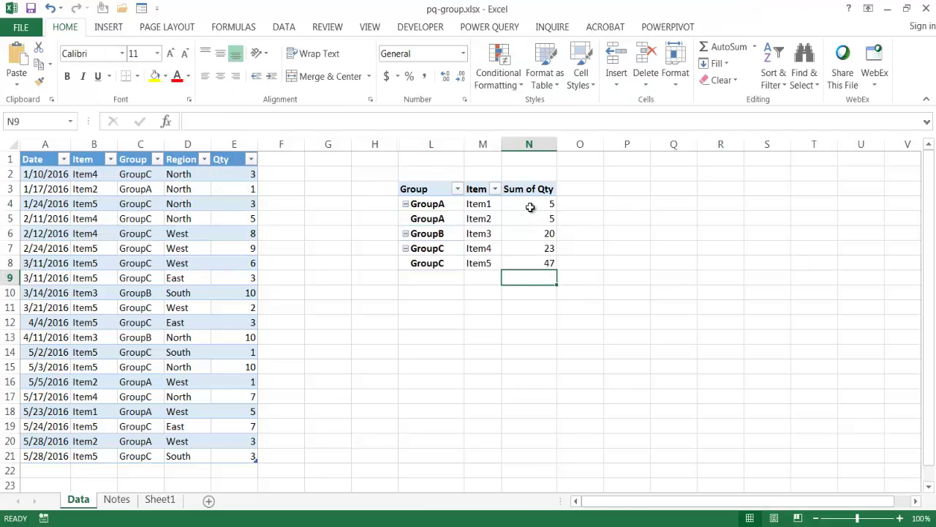
# - Edit the Table7 query to sort Qty in ascending order, and load the change back to the worksheet
pyautogui.moveTo(543, 219)
pyautogui.click(165, 500)
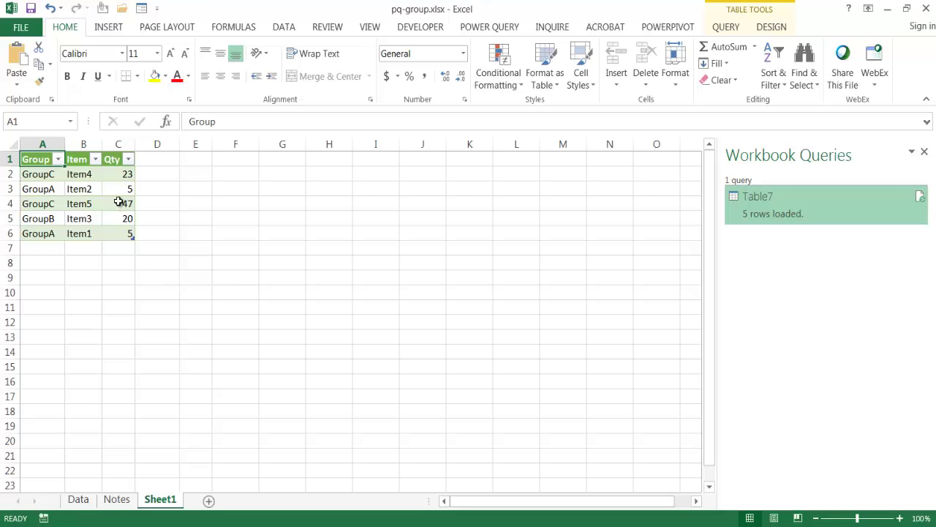
pyautogui.moveTo(870, 203)
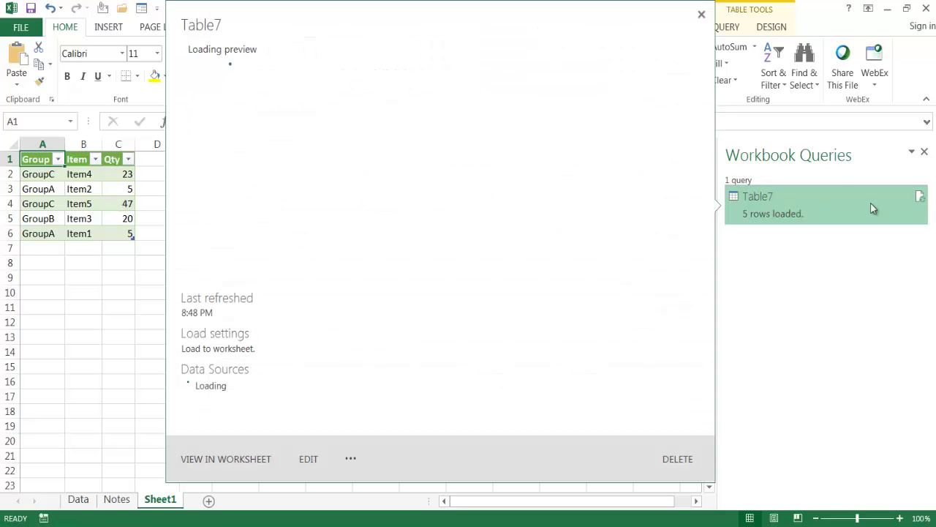
pyautogui.click(309, 461)
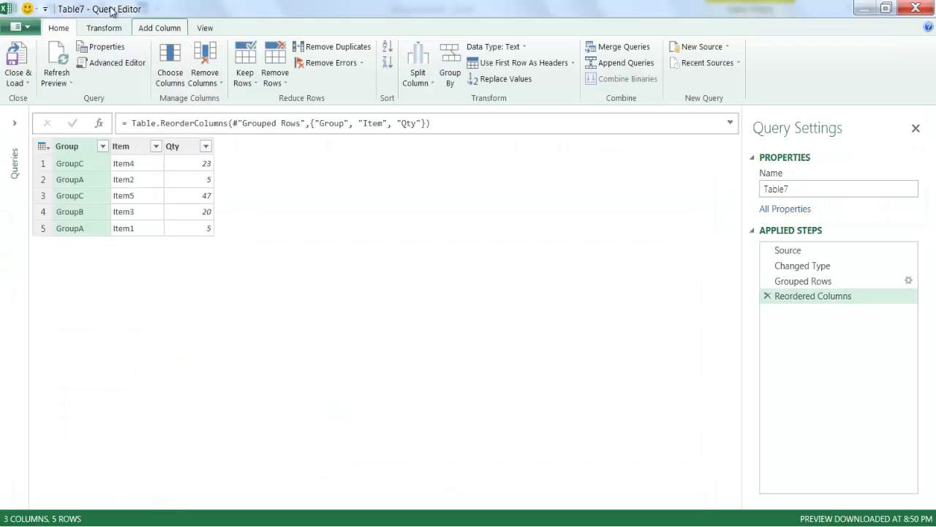
pyautogui.click(207, 147)
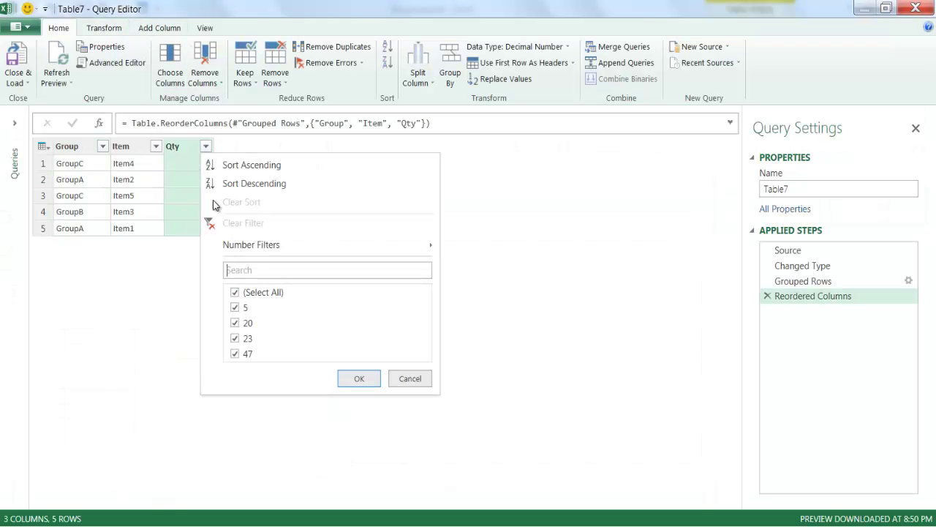
pyautogui.click(247, 167)
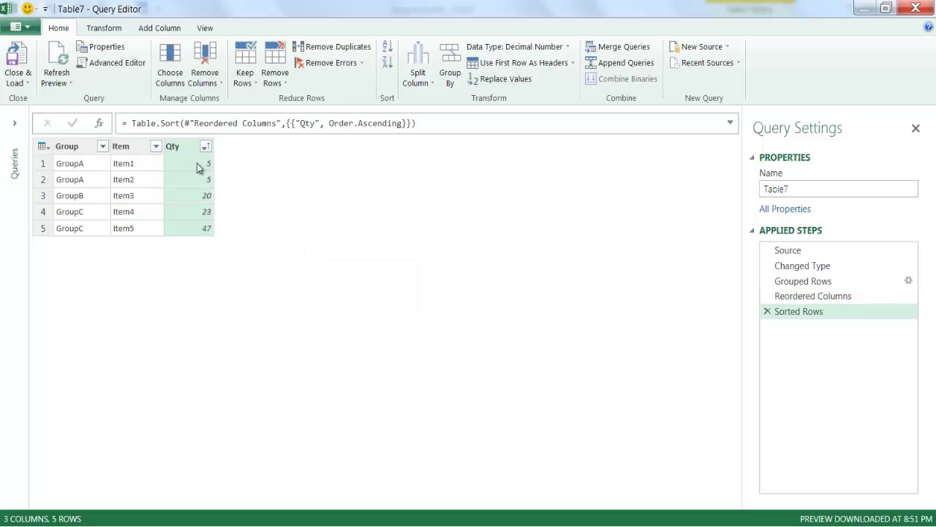
pyautogui.click(17, 60)
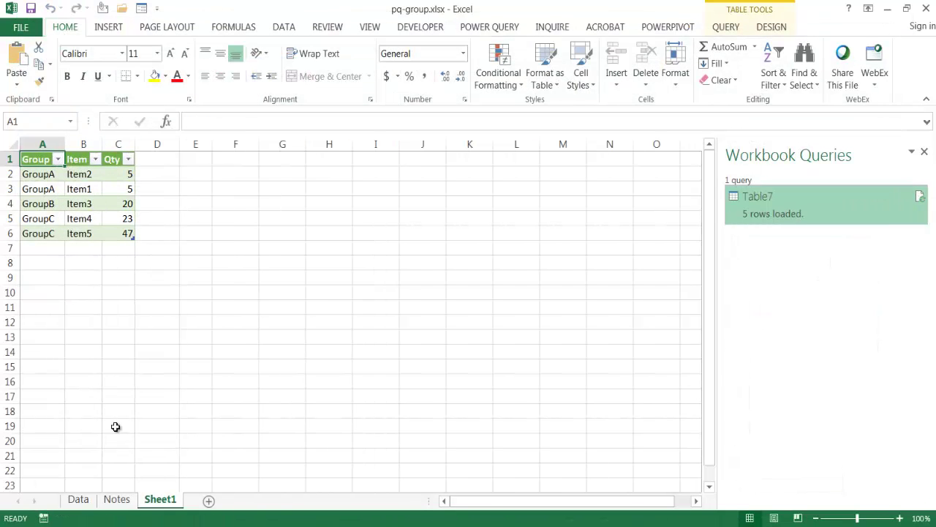
pyautogui.click(78, 499)
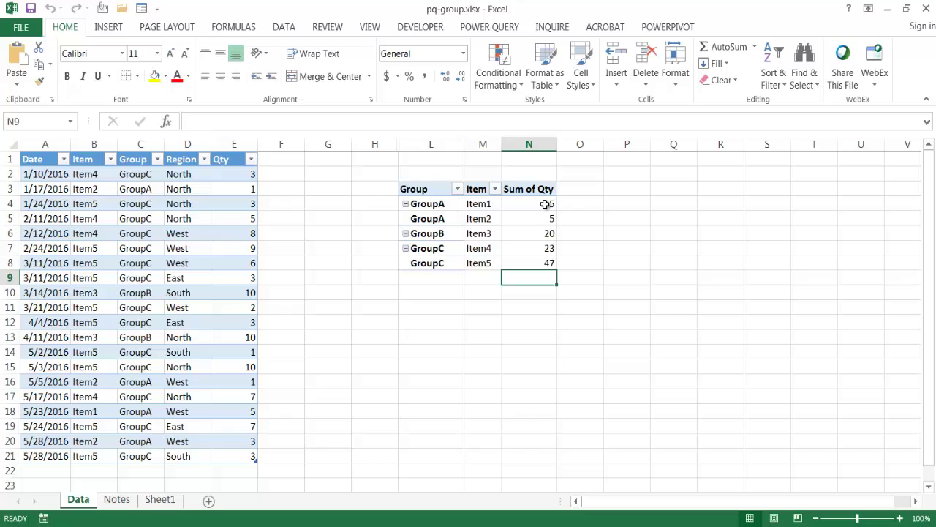
pyautogui.click(161, 499)
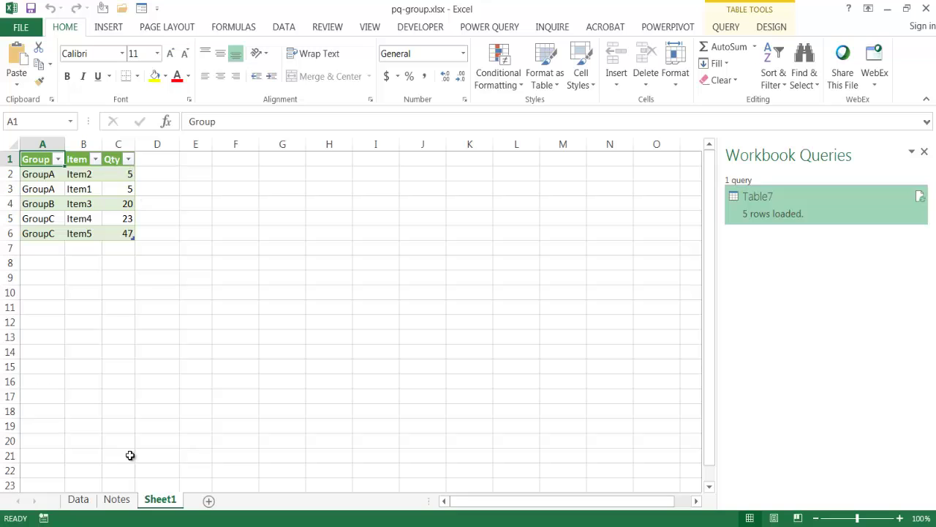
# - Drill down into the GroupA Item2 total in the Data sheet's PivotTable to list its source records on a new sheet
pyautogui.click(78, 499)
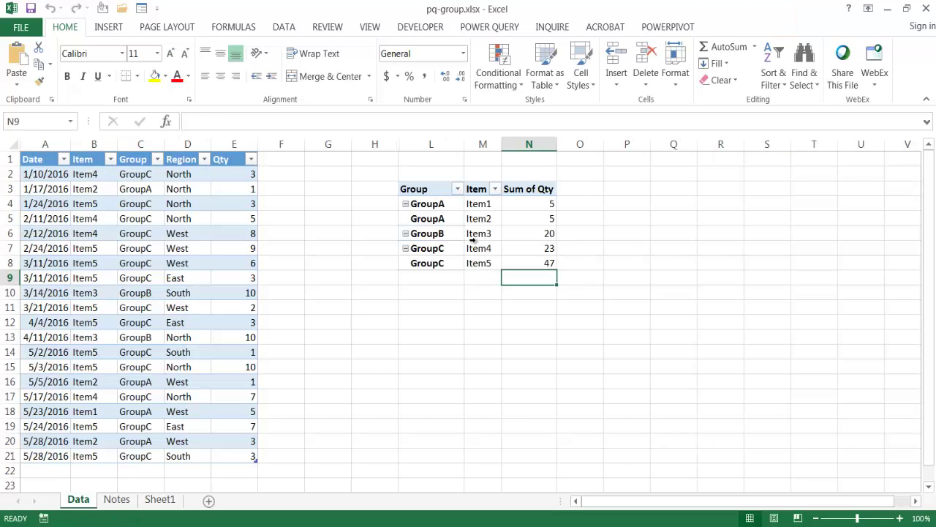
pyautogui.click(344, 468)
pyautogui.click(532, 218)
pyautogui.doubleClick(530, 218)
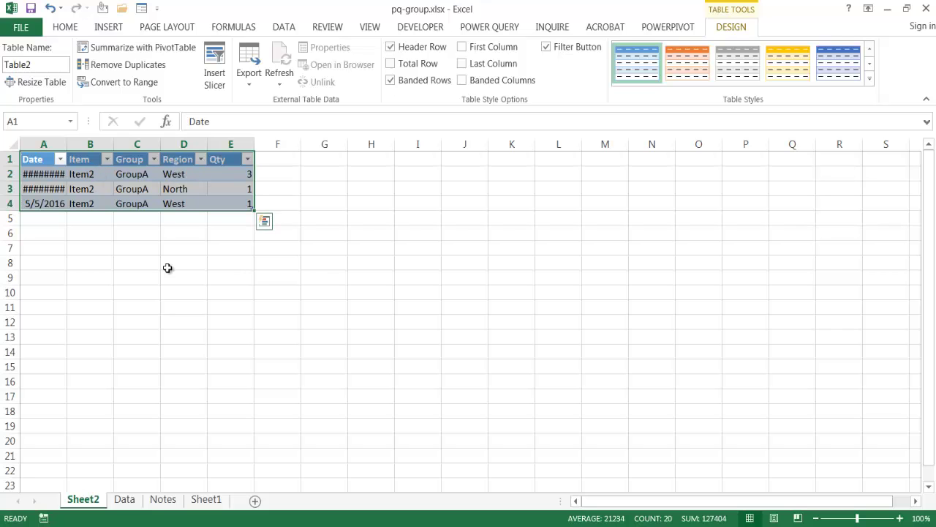
# - Review the GroupA Item2 row and its Sum of Qty in the Data sheet's PivotTable
pyautogui.click(138, 498)
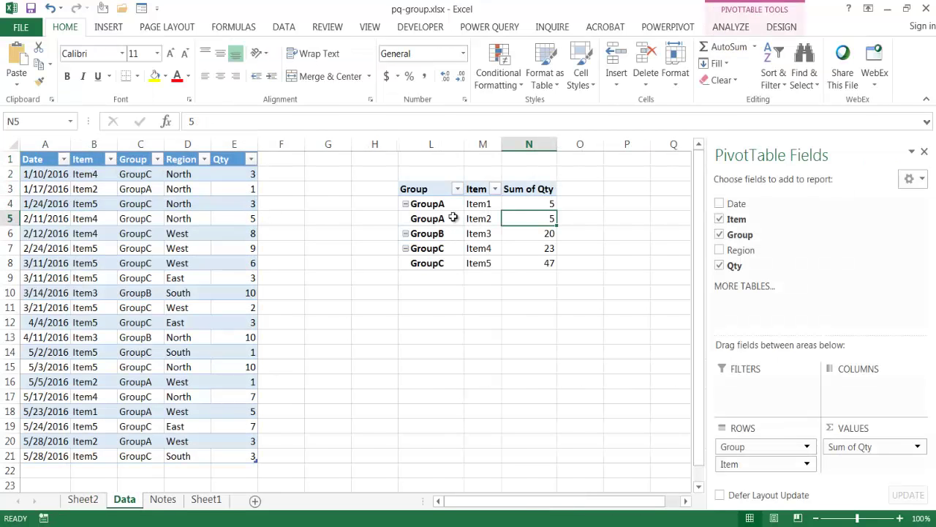
pyautogui.click(429, 218)
pyautogui.click(486, 217)
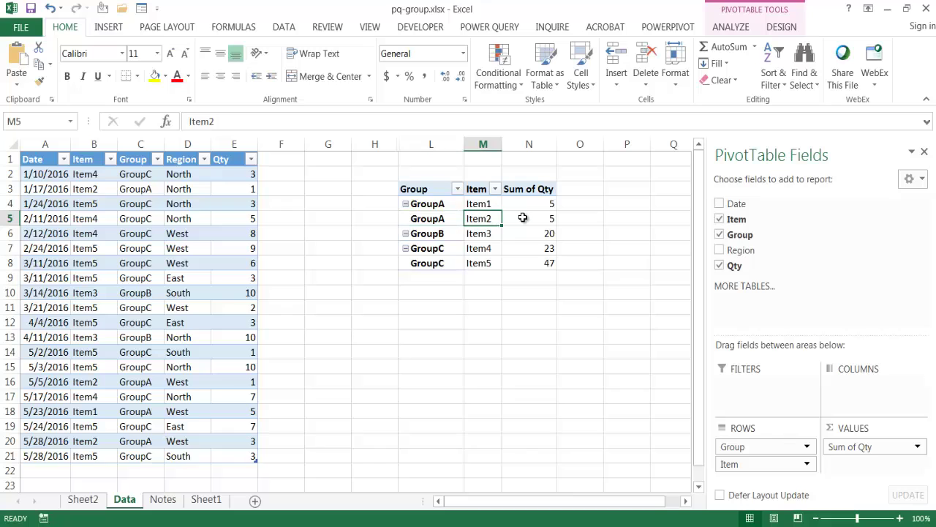
pyautogui.click(526, 217)
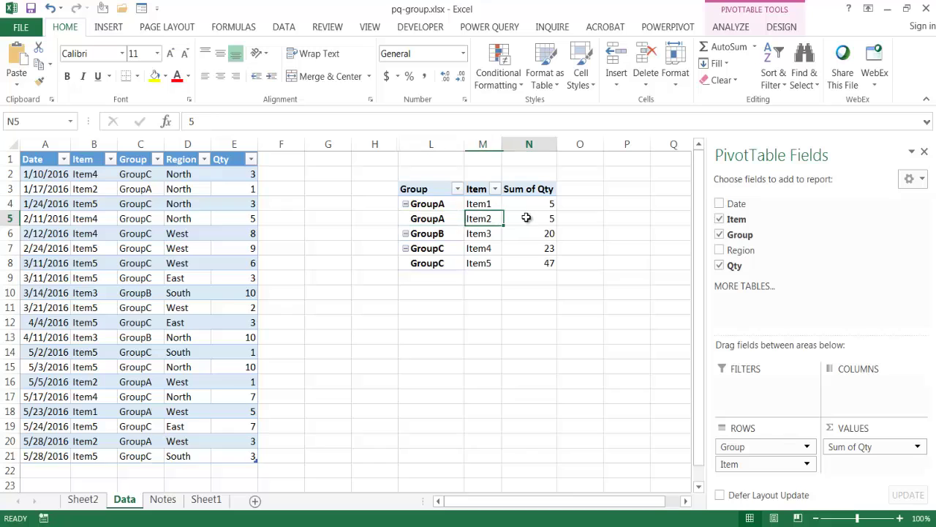
# - Autofit the Date column on Sheet2 and select the Item2 records' Qty values to check their sum
pyautogui.click(94, 503)
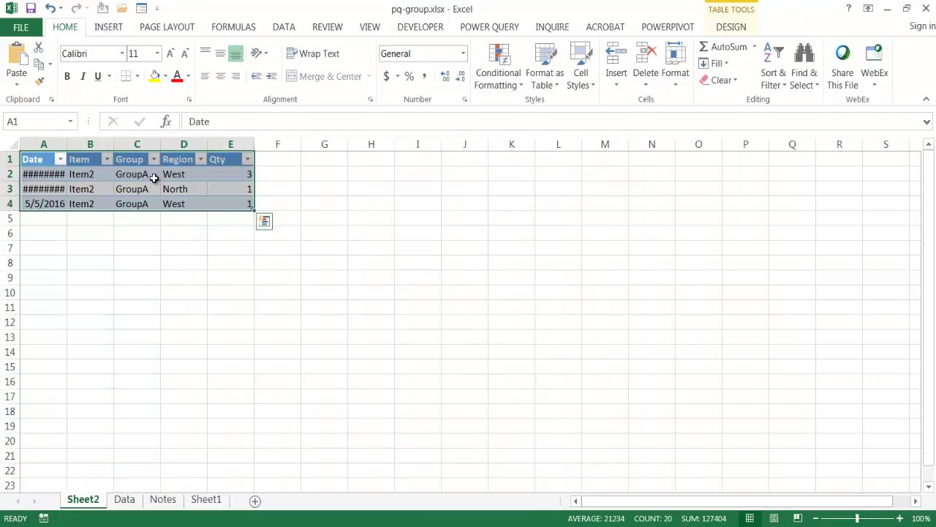
pyautogui.doubleClick(66, 143)
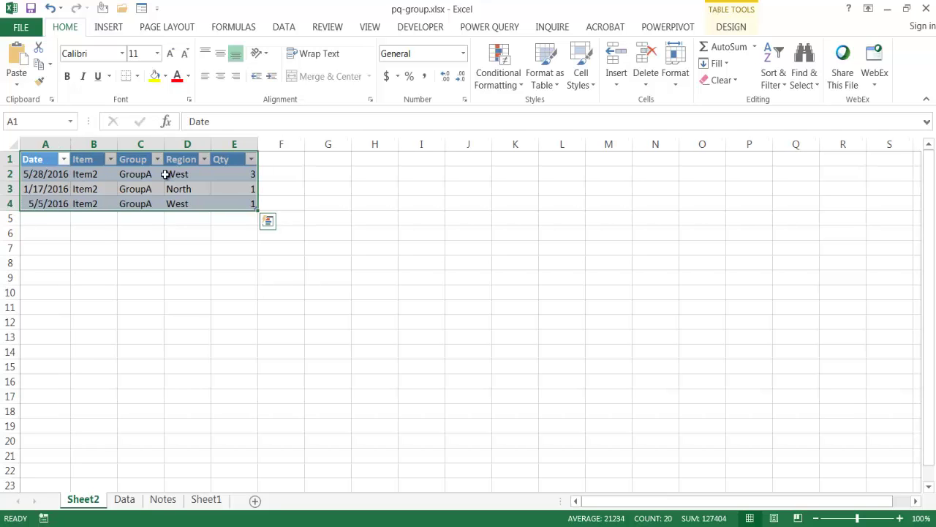
pyautogui.moveTo(236, 174); pyautogui.dragTo(249, 208)
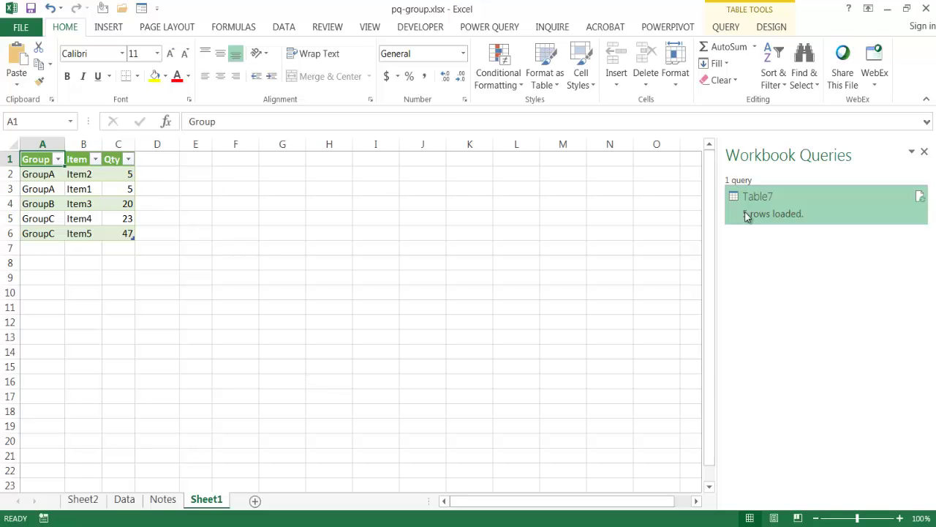
# - Edit the Table7 query's Grouped Rows step to add an aggregation column named RegionList with the All Rows operation
pyautogui.rightClick(800, 208)
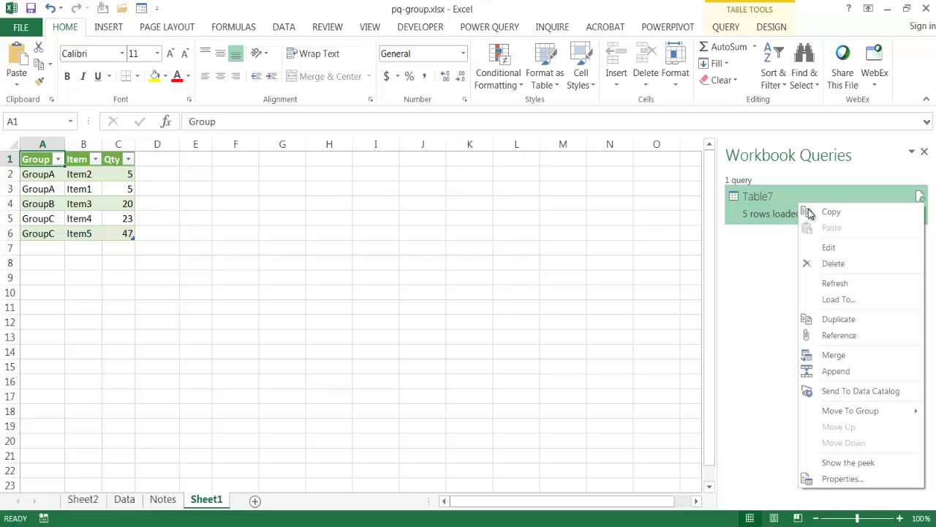
pyautogui.click(830, 248)
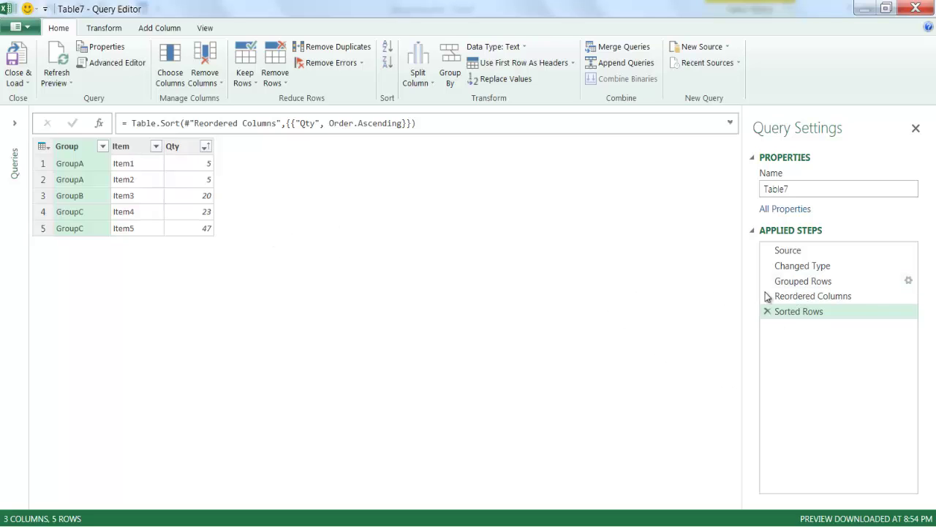
pyautogui.click(908, 282)
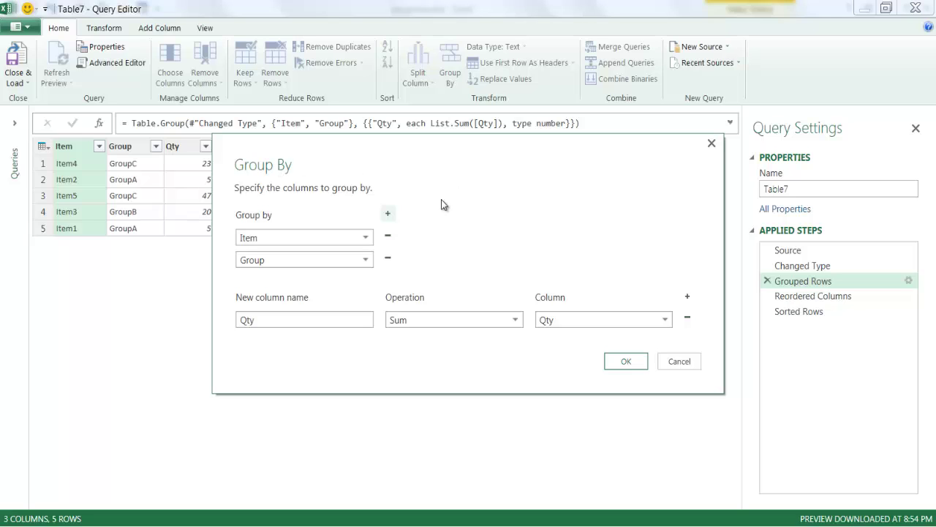
pyautogui.click(688, 299)
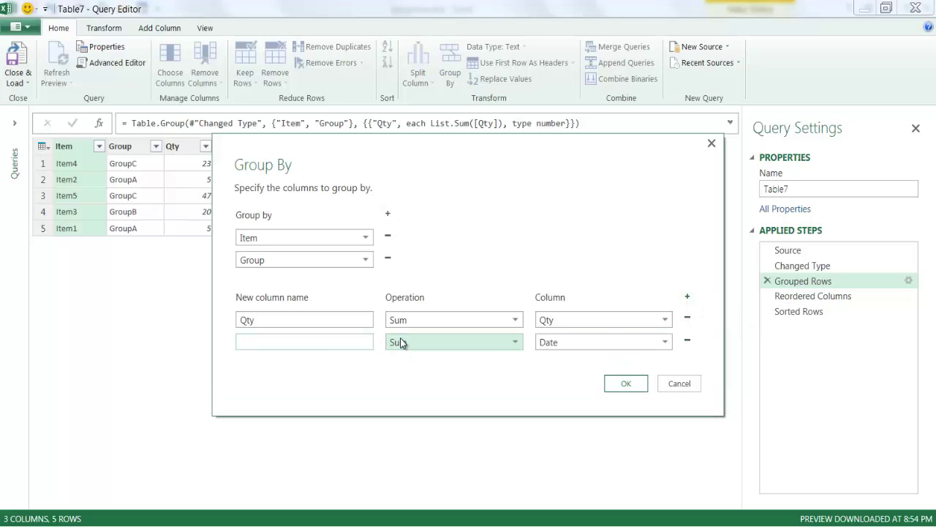
pyautogui.write('RegionList')
pyautogui.click(514, 344)
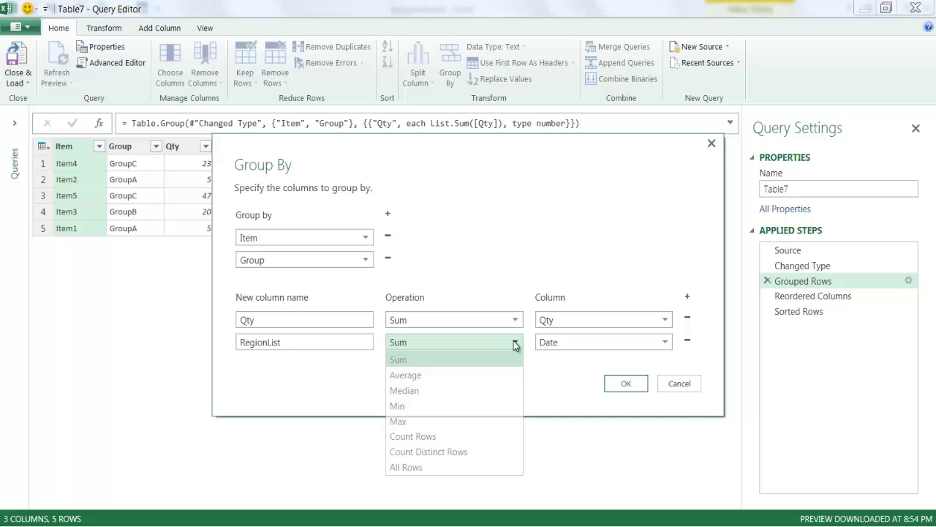
pyautogui.click(409, 467)
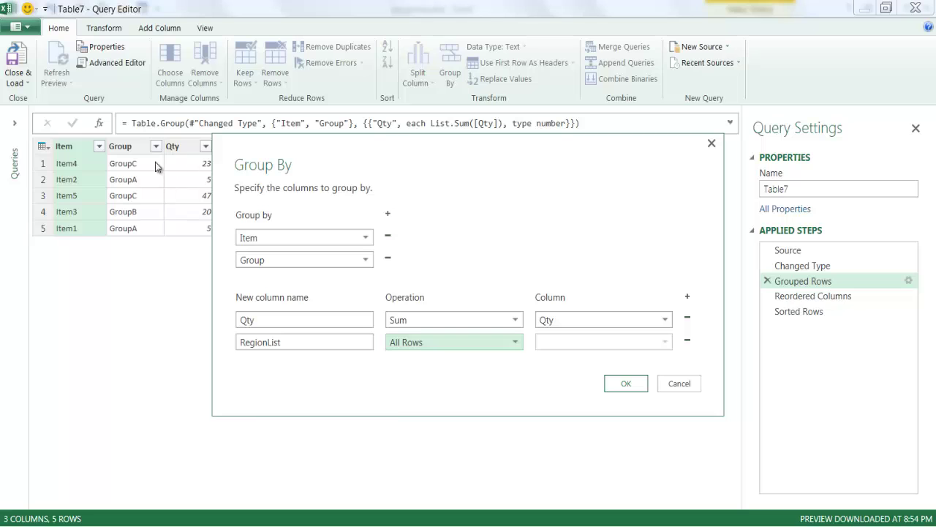
pyautogui.click(628, 385)
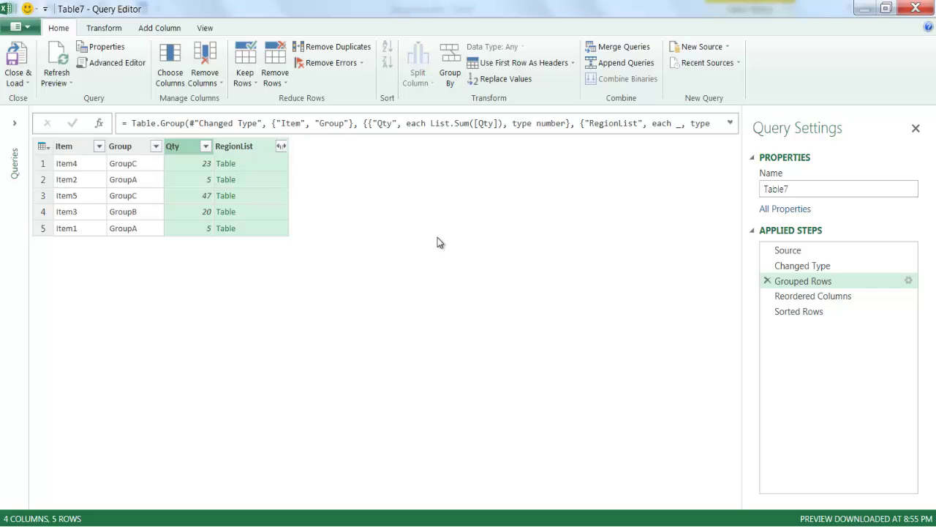
# - Preview the nested RegionList tables for Item4 and Item2, and load the updated query to the worksheet
pyautogui.click(274, 164)
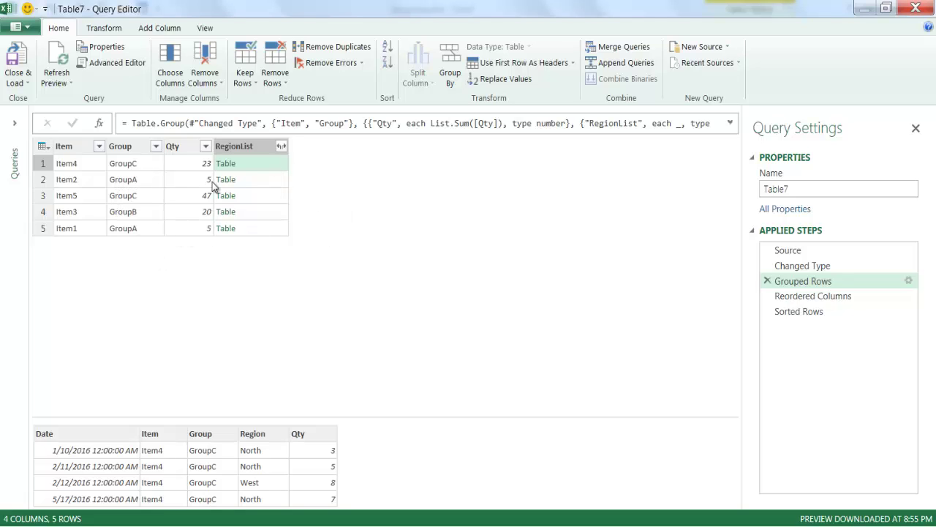
pyautogui.click(276, 180)
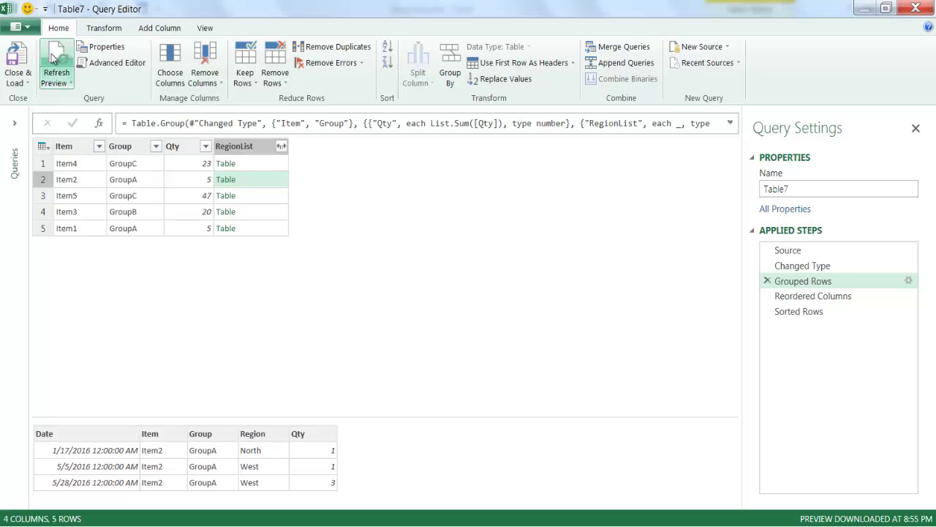
pyautogui.click(17, 57)
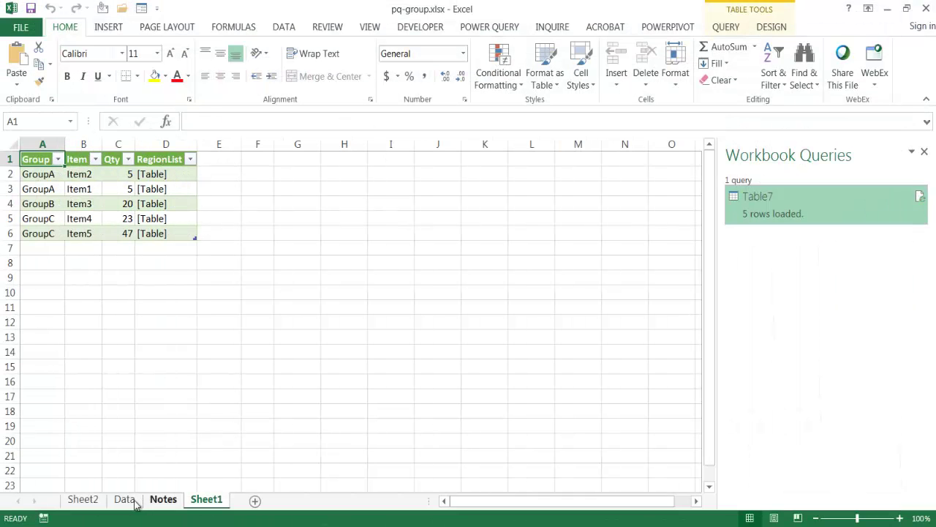
# - Sort the Item2 records on Sheet2 by Region in ascending order
pyautogui.click(86, 504)
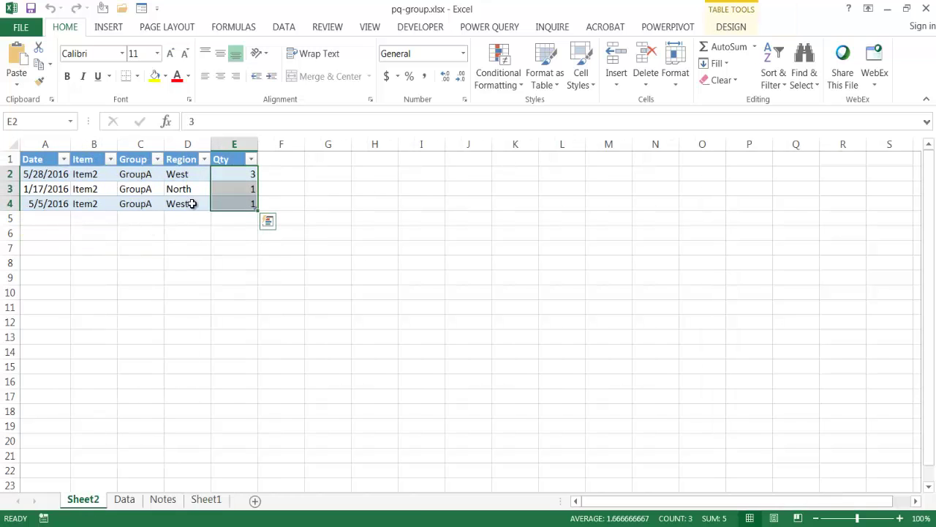
pyautogui.click(202, 160)
pyautogui.click(149, 178)
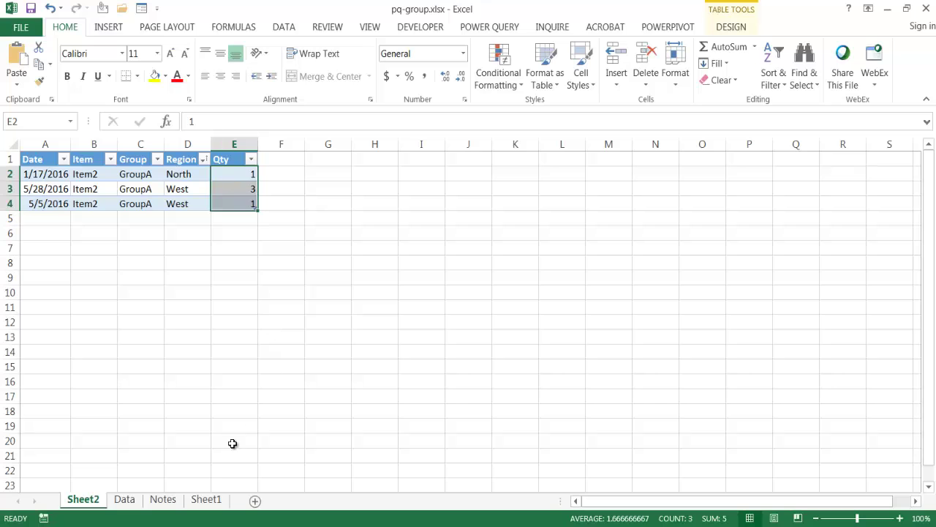
# - Reopen the Table7 query for editing from Sheet1 and preview the nested RegionList tables for Item1 and Item2
pyautogui.click(206, 500)
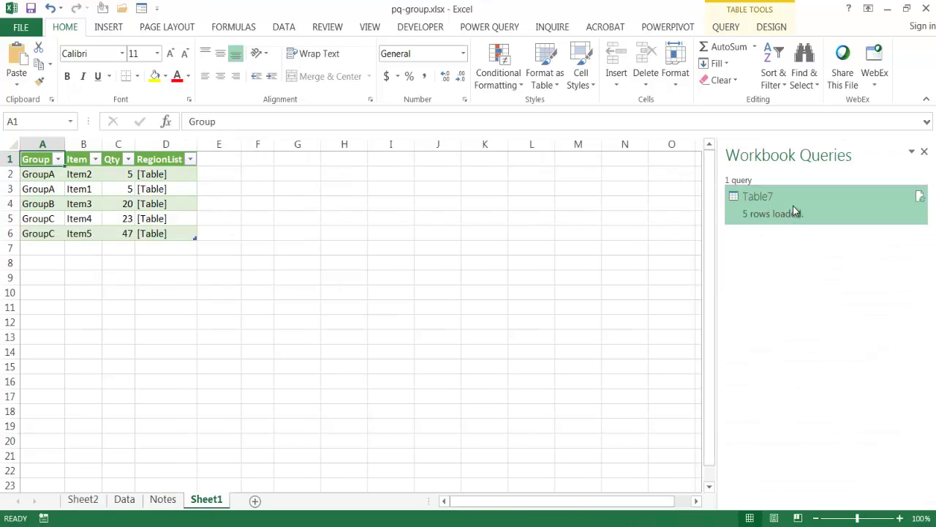
pyautogui.moveTo(794, 210)
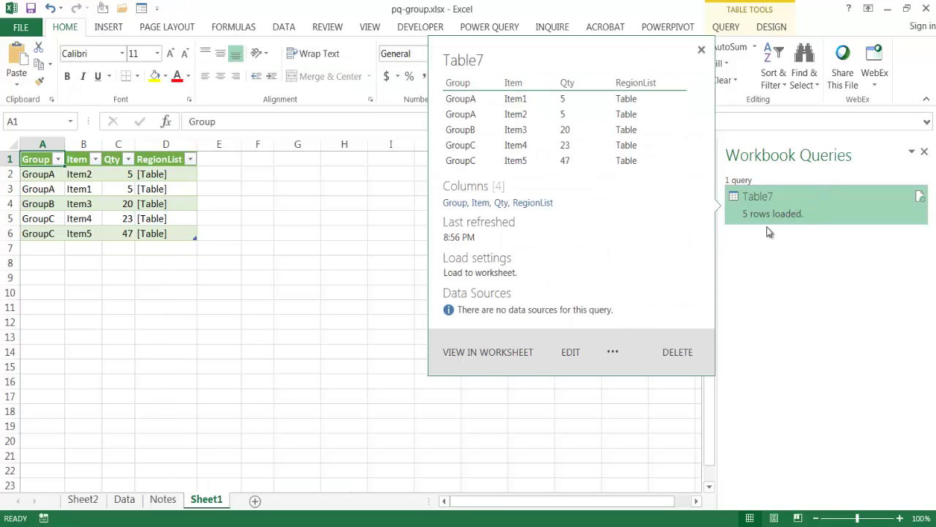
pyautogui.click(573, 353)
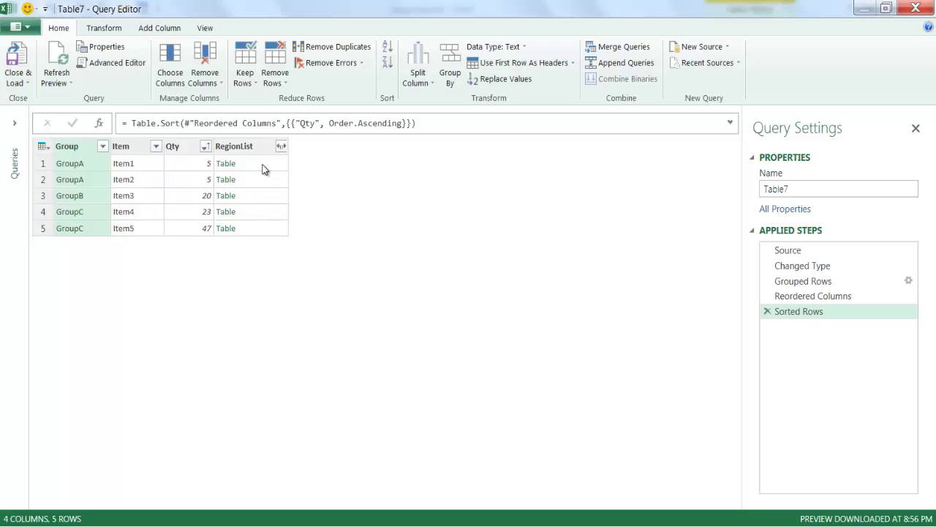
pyautogui.click(274, 168)
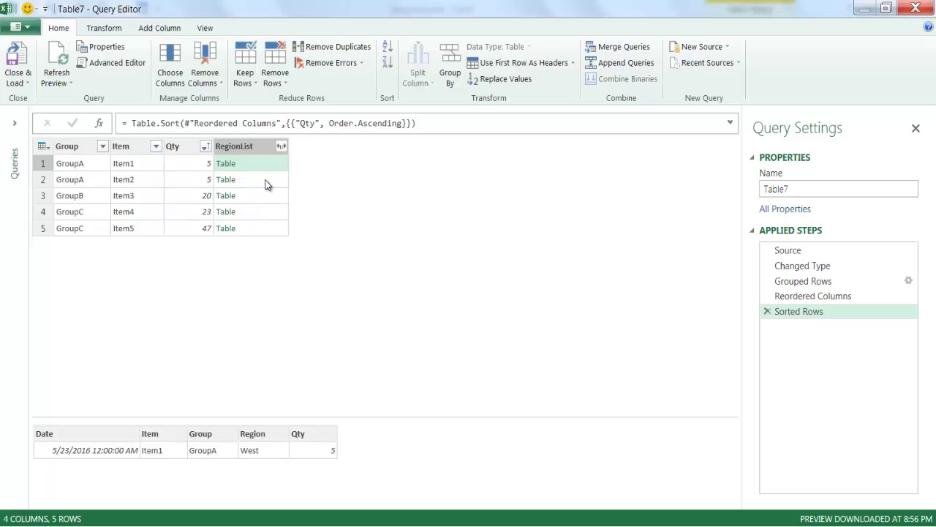
pyautogui.click(267, 184)
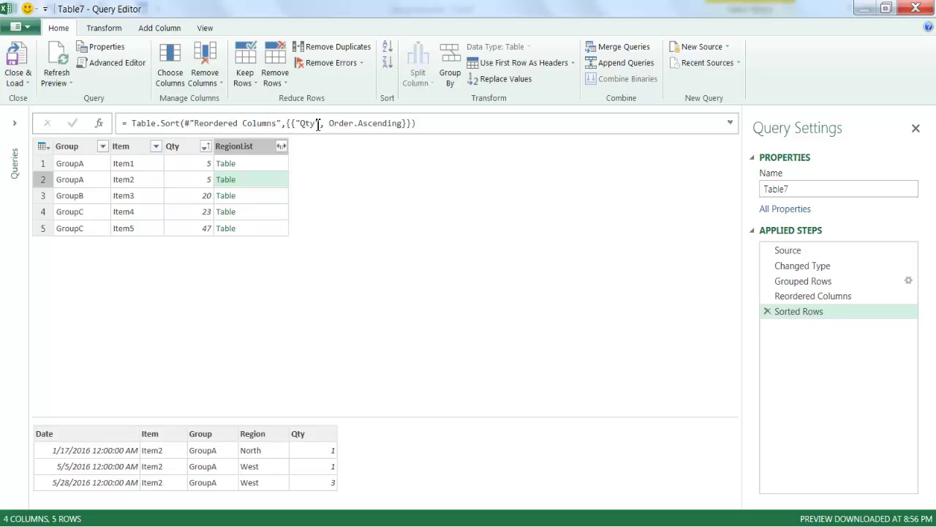
# - Review each applied step of the Table7 query and its formula, from Source through Sorted Rows
pyautogui.click(807, 300)
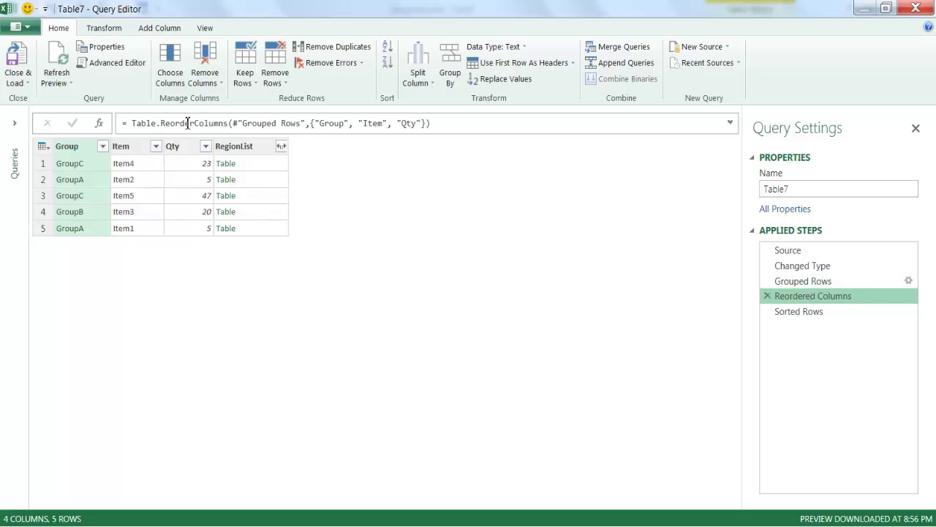
pyautogui.click(809, 283)
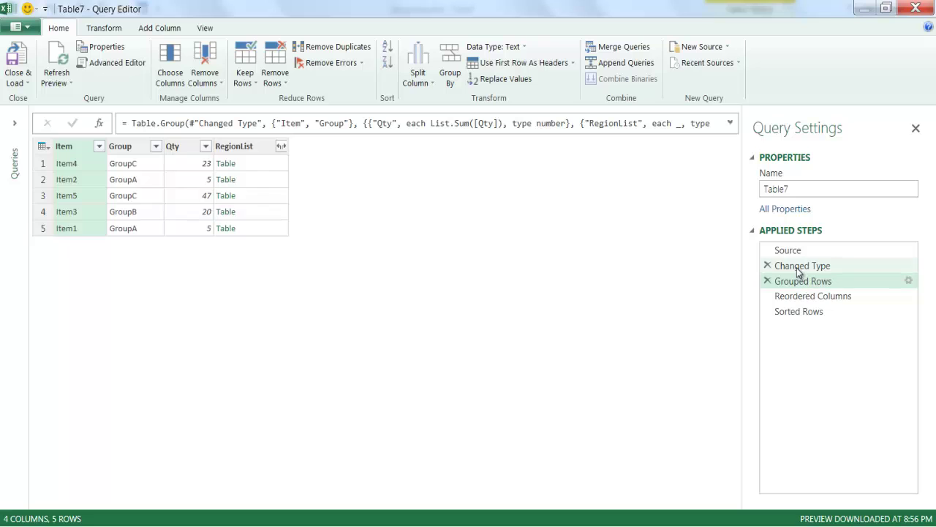
pyautogui.click(799, 270)
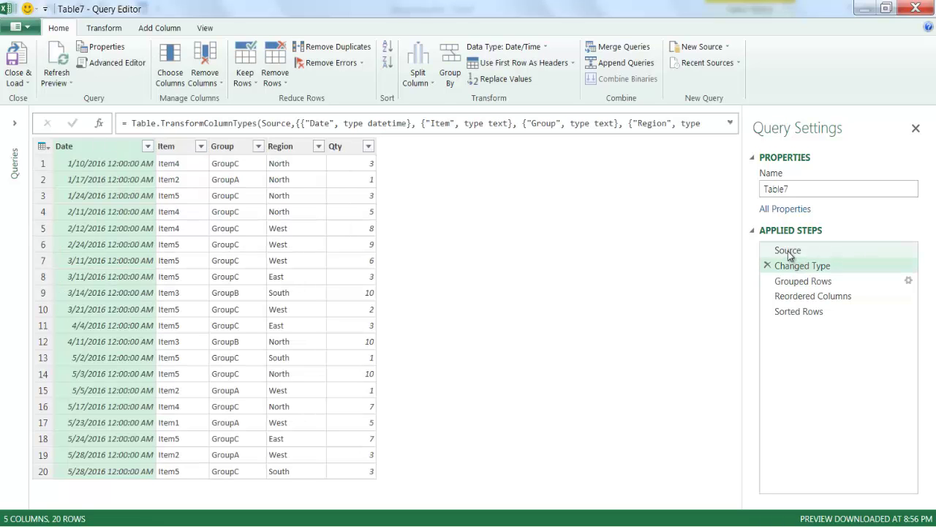
pyautogui.click(788, 252)
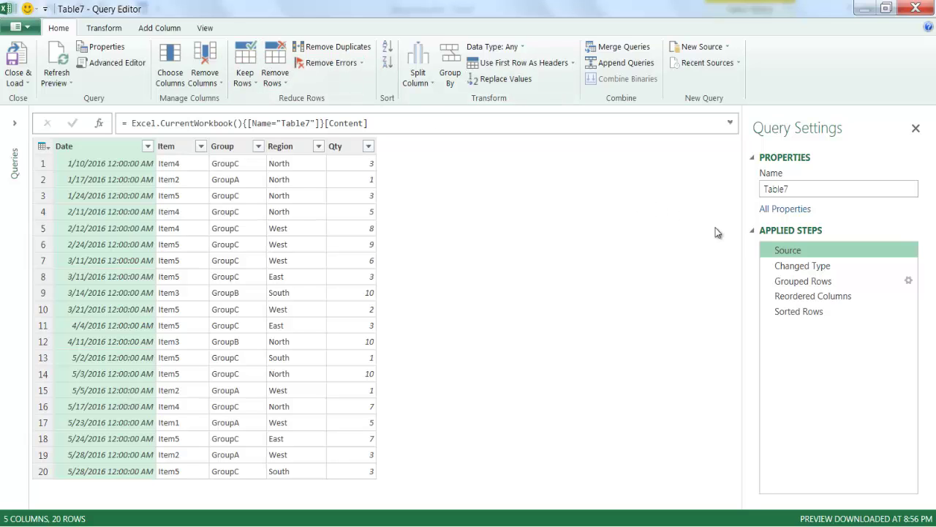
pyautogui.click(805, 265)
pyautogui.click(801, 281)
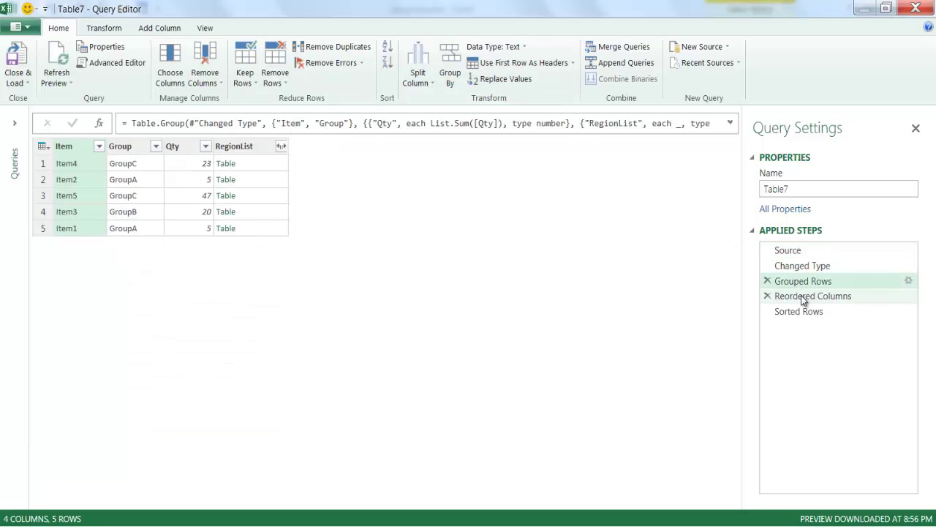
pyautogui.click(803, 296)
pyautogui.click(802, 311)
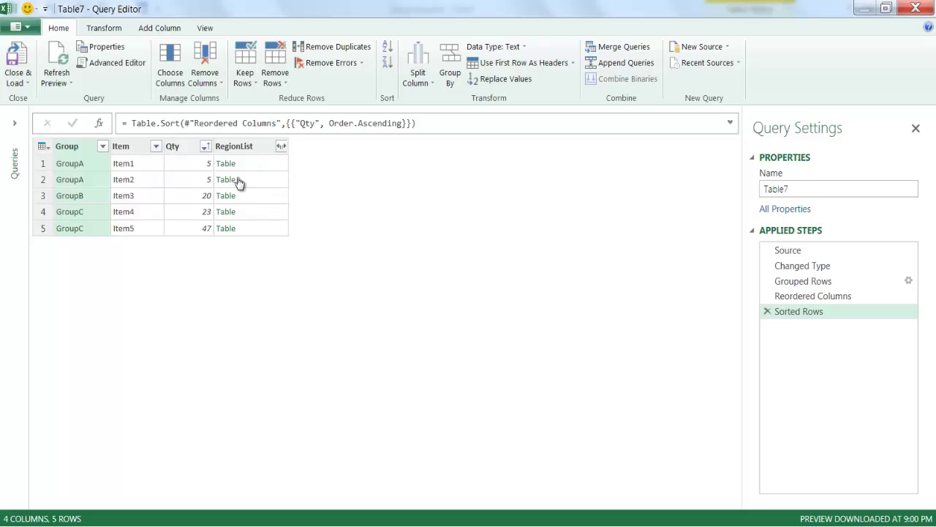
# - Add a custom column named RegionList2 with the formula =Table.ToList(Table.Transpose(Table.Distinct(Table.FromList(Table.Column([RegionList],"Region")))),Combiner.CombineTextByDelimiter(","))
pyautogui.click(163, 31)
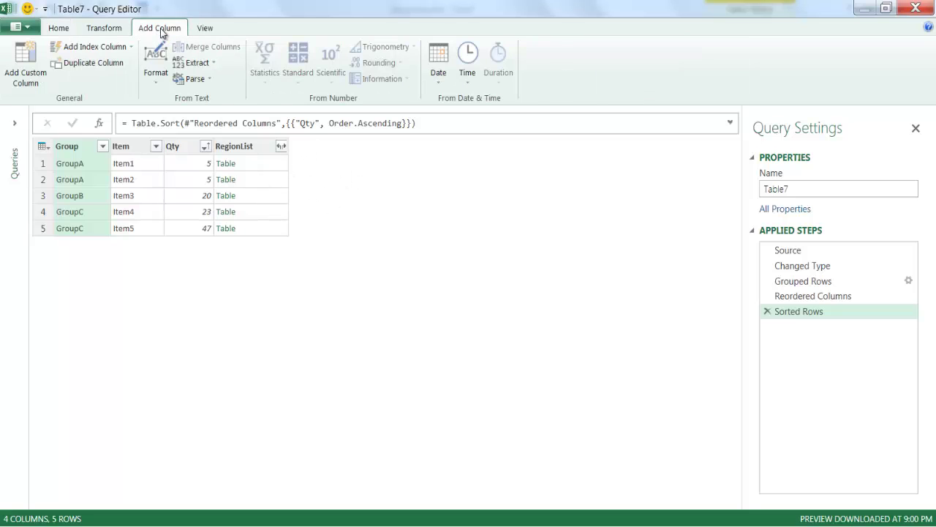
pyautogui.click(26, 59)
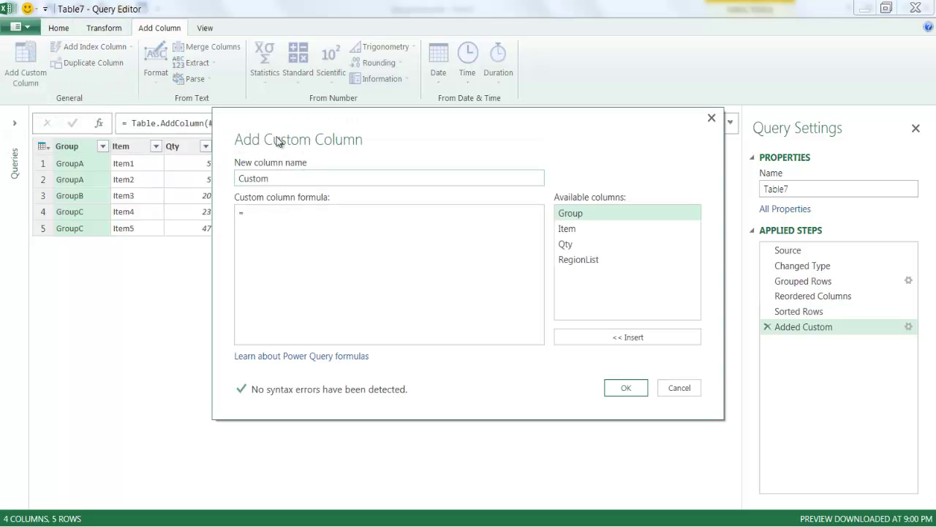
pyautogui.doubleClick(289, 183)
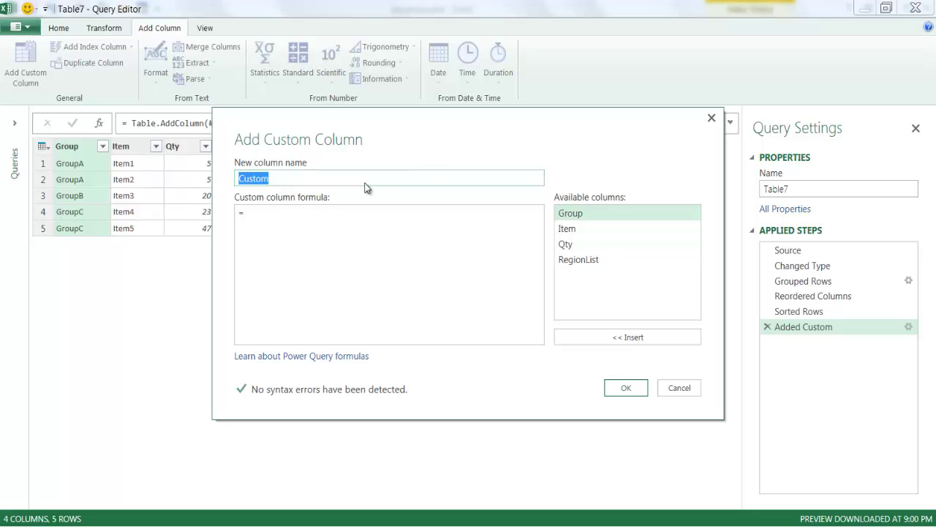
pyautogui.write('RegionList')
pyautogui.click(268, 213)
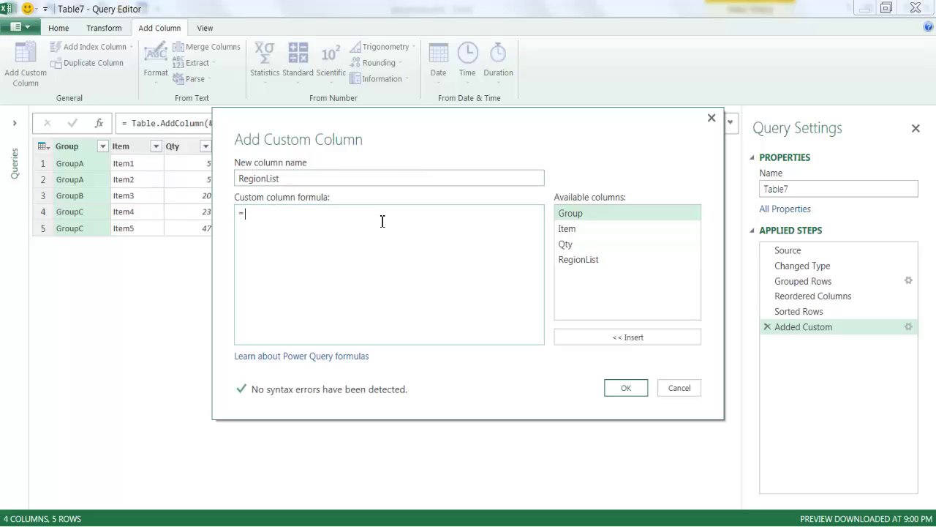
pyautogui.write('Table.ToList( Table.Transpose( Table.Distinct( Table.FromList( Table.Column([RegionList],"Region") ) ) ), Combiner.CombineTextByDelimiter(",") )')
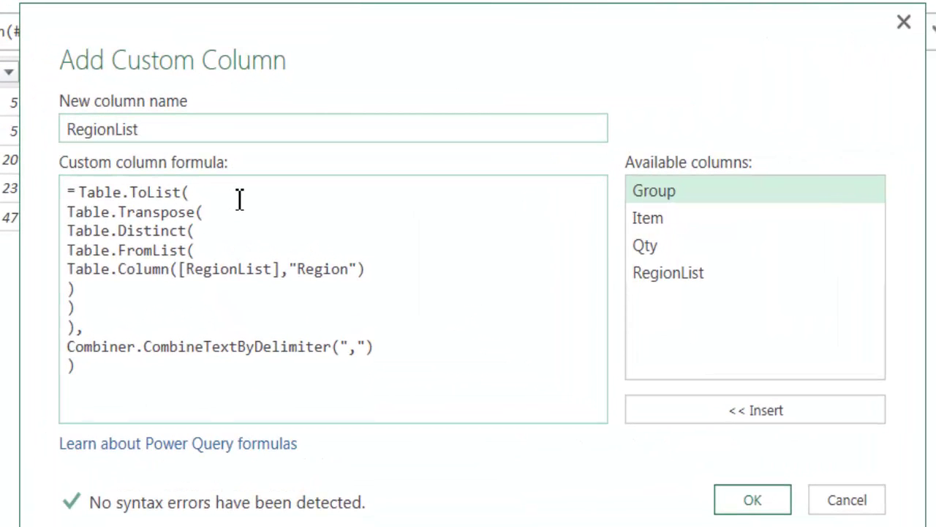
pyautogui.click(165, 132)
pyautogui.write('2')
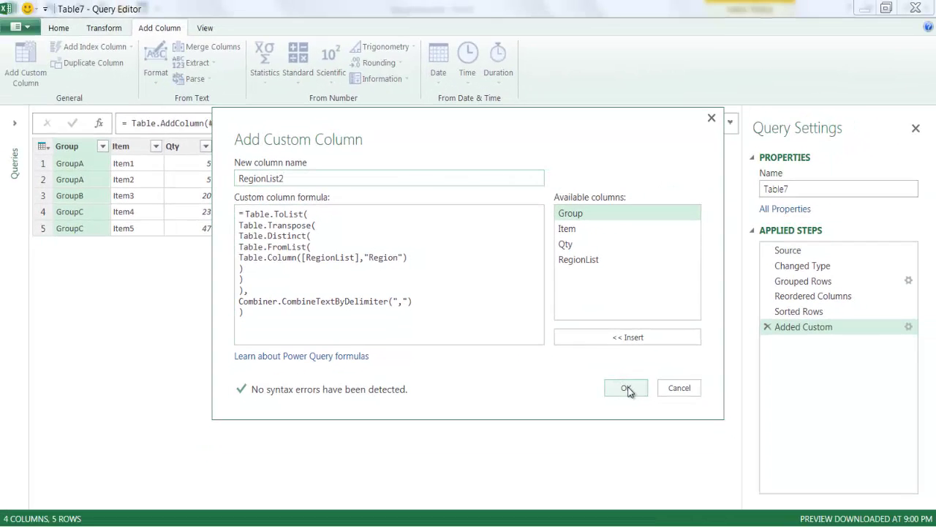
pyautogui.click(627, 388)
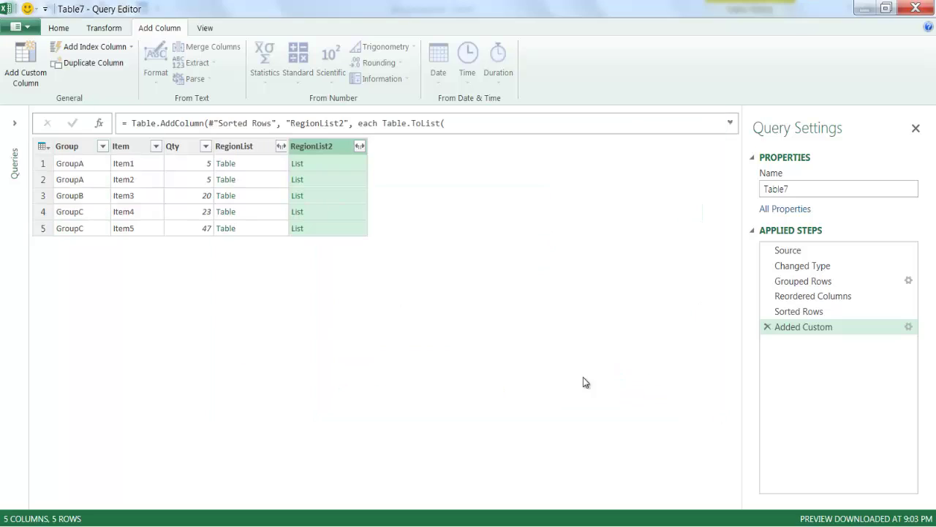
# - Expand the RegionList2 lists into text values and preview the nested RegionList tables for Item2 and Item4 to compare their regions
pyautogui.click(360, 147)
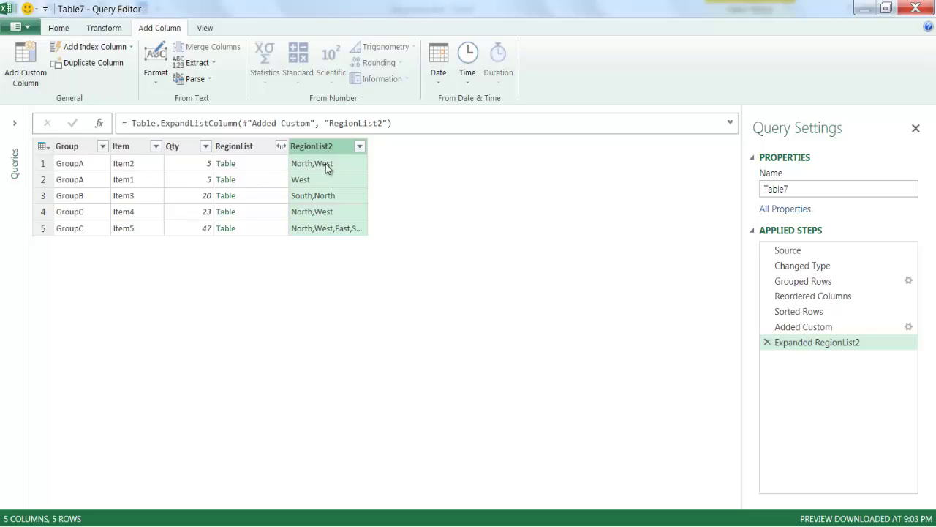
pyautogui.click(261, 167)
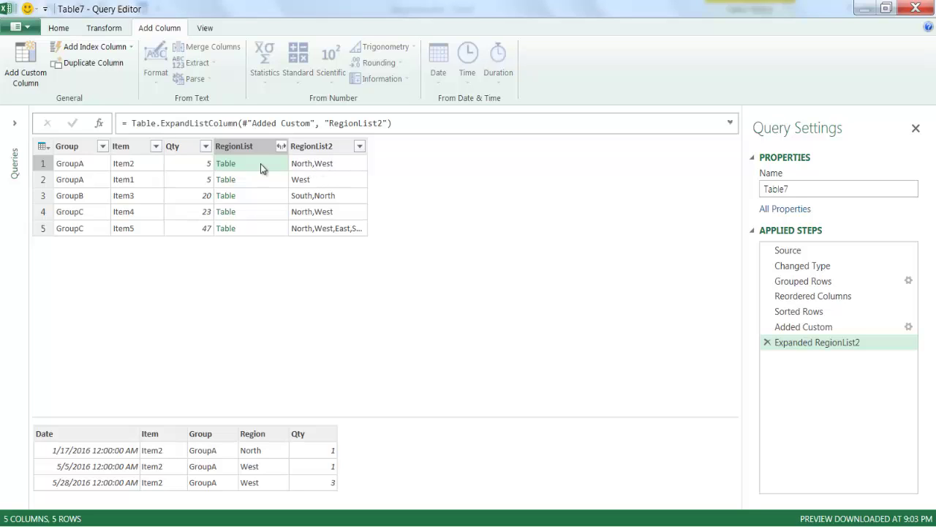
pyautogui.click(268, 214)
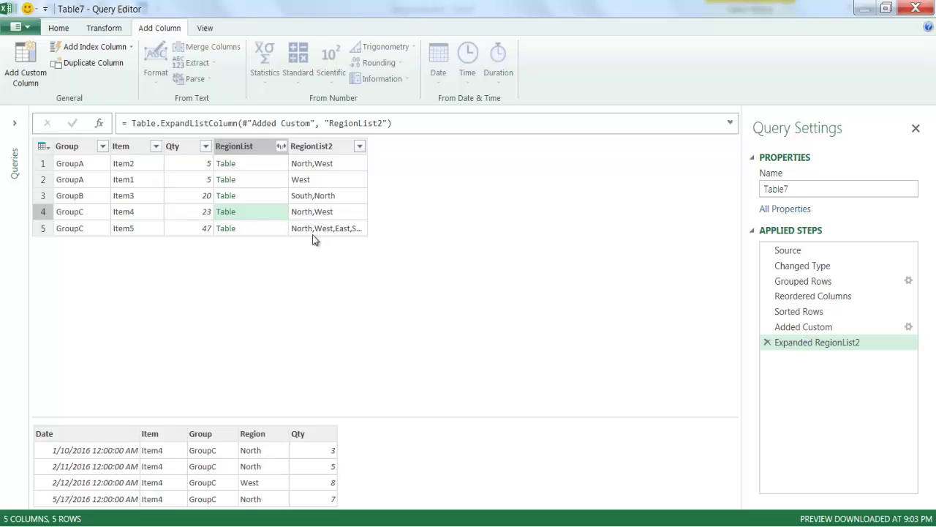
# - Load the query with the expanded RegionList2 column to the worksheet, and reopen the Table7 query for editing
pyautogui.click(59, 28)
pyautogui.click(18, 57)
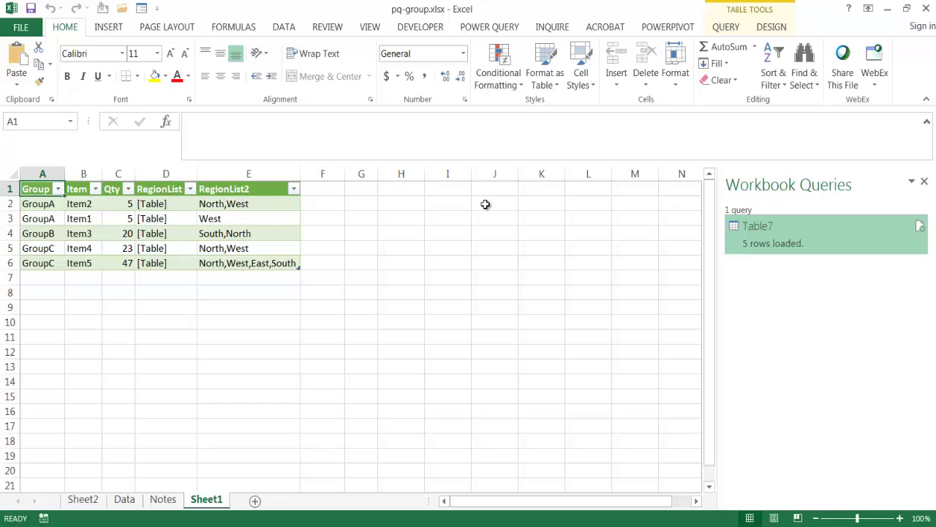
pyautogui.rightClick(780, 238)
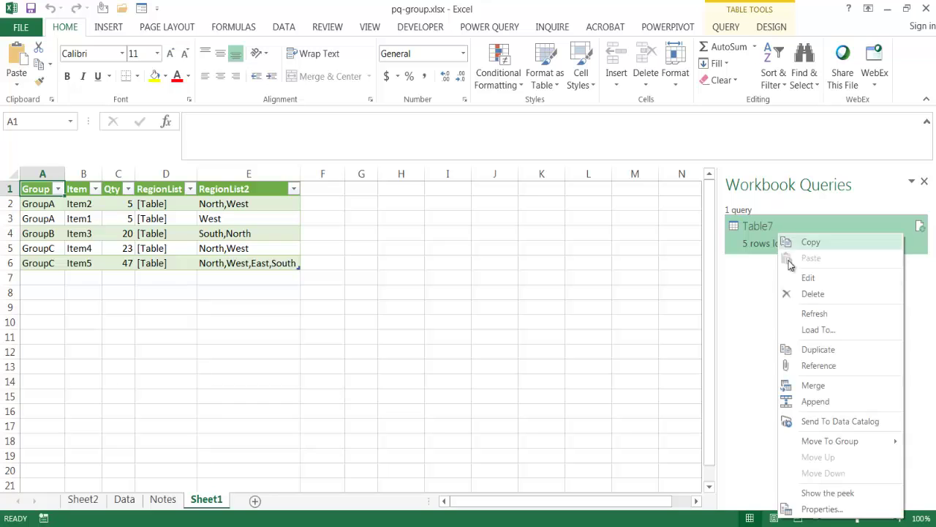
pyautogui.click(817, 281)
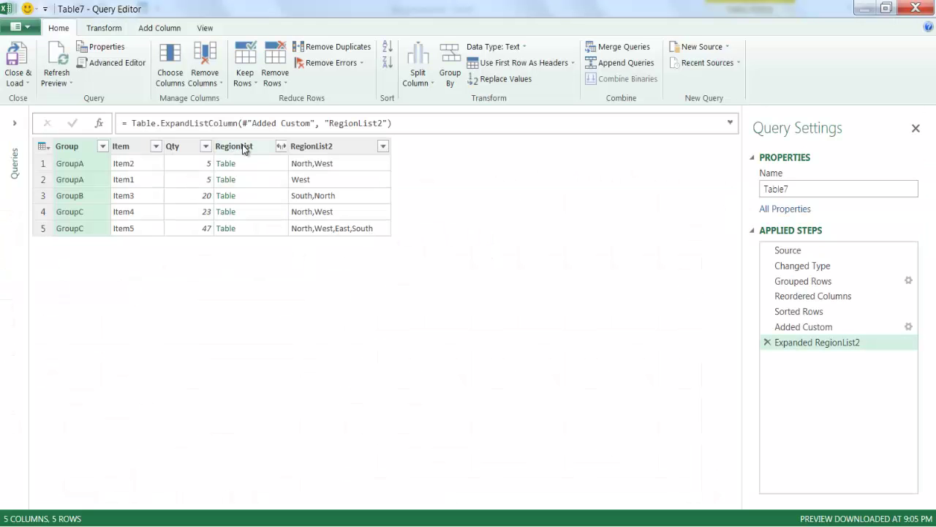
# - Remove the RegionList column of nested tables from the query and load the result to the worksheet
pyautogui.click(244, 149)
pyautogui.rightClick(244, 149)
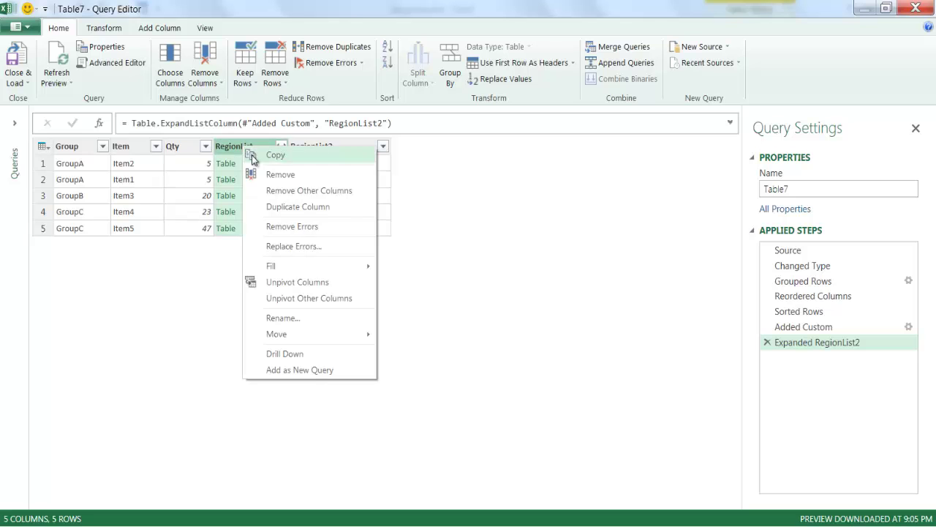
pyautogui.click(268, 176)
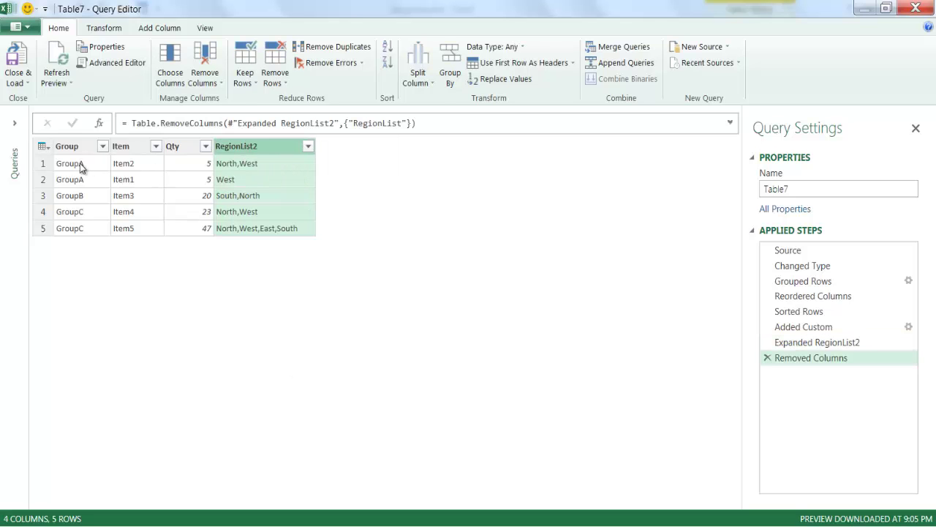
pyautogui.click(17, 58)
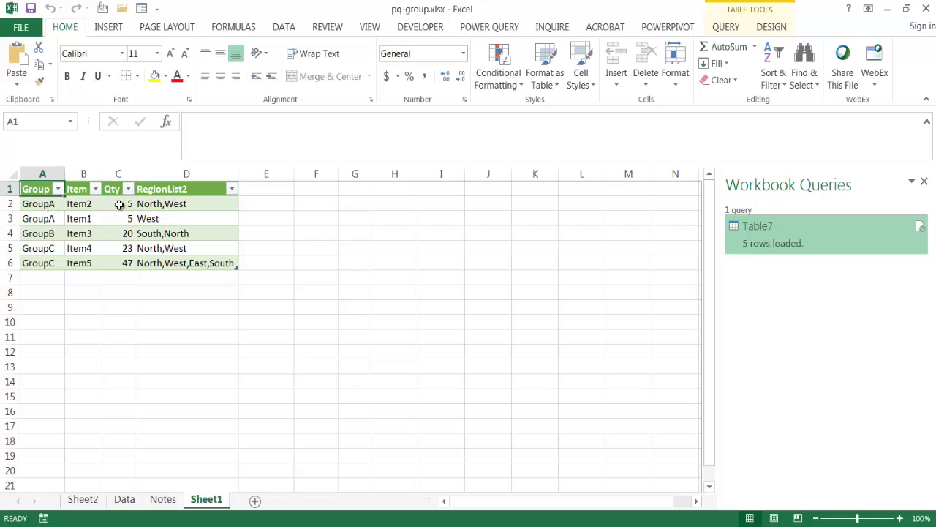
# - Drill into the Item2 quantity in the Data sheet's PivotTable to list its source records on a new sheet, and return to Sheet1
pyautogui.click(170, 204)
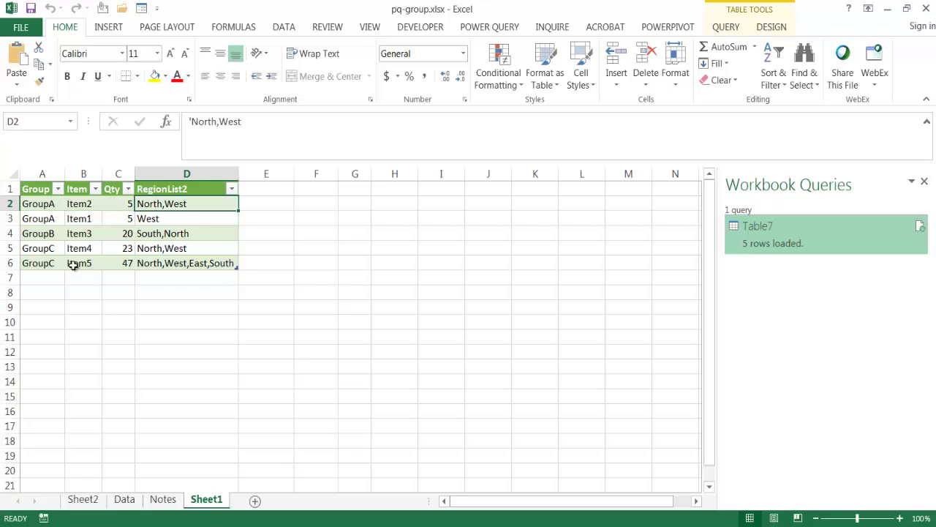
pyautogui.click(125, 500)
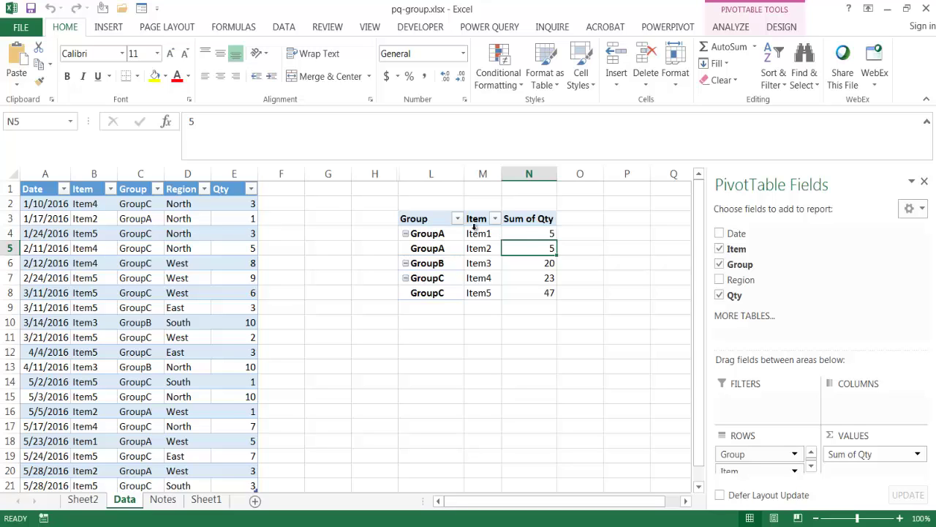
pyautogui.doubleClick(533, 247)
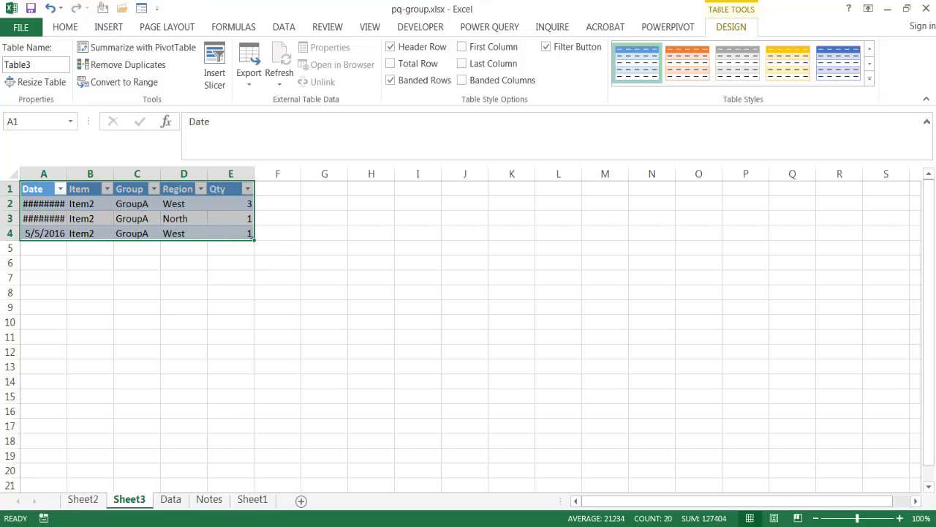
pyautogui.click(253, 501)
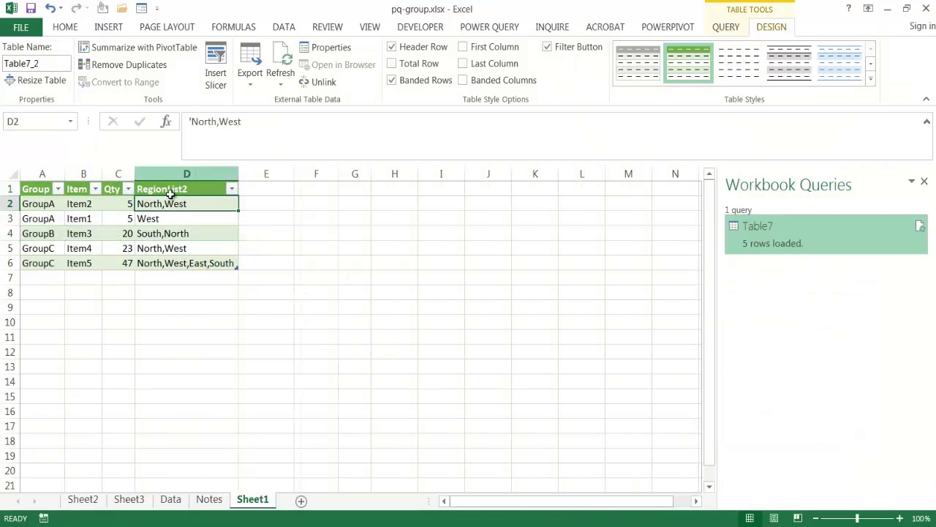